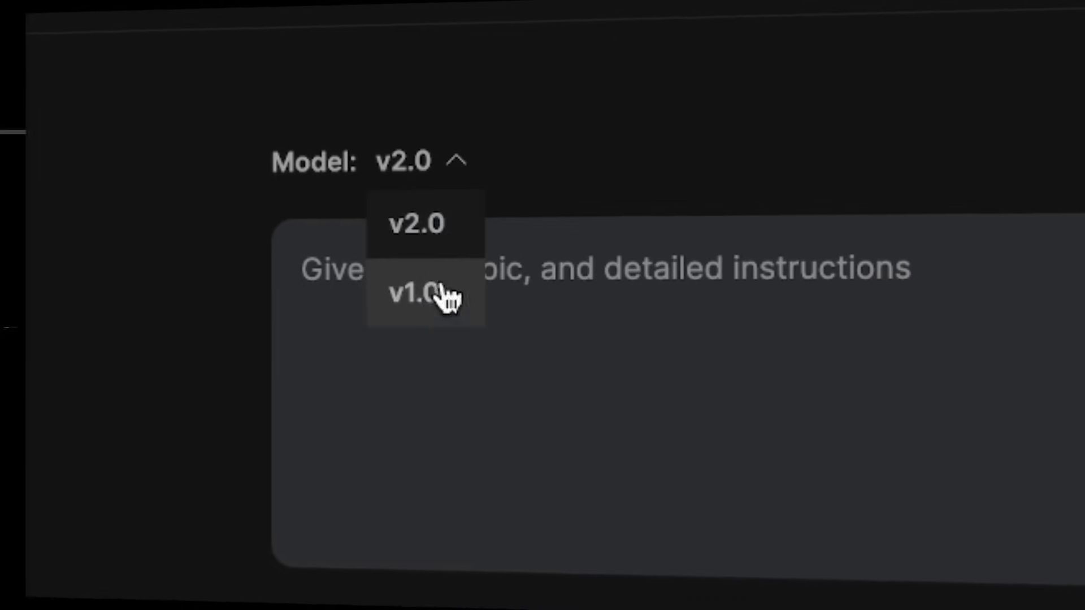
# - Generate a v2.0 video of about 2 minutes on how far we have come in the universe, with dark music and English language
pyautogui.click(376, 193)
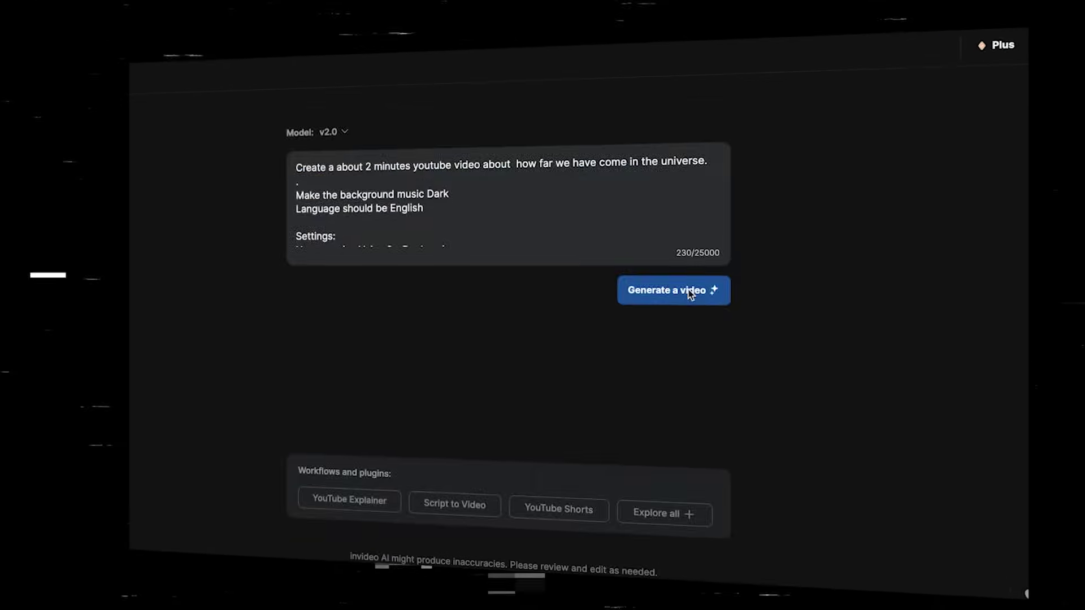
pyautogui.click(688, 290)
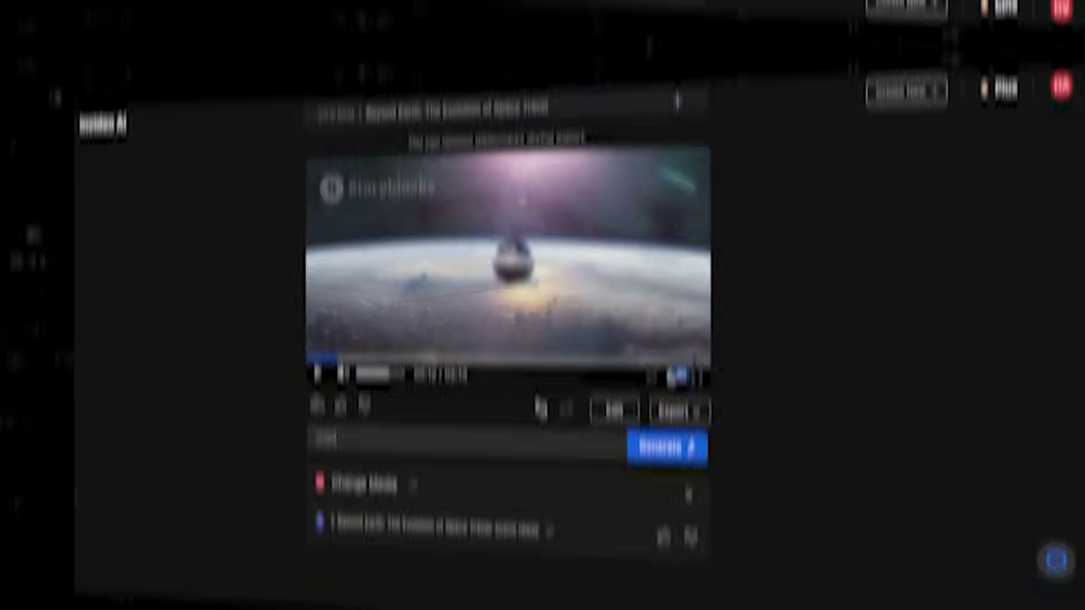
# - Request that the generated video's script and voice-over be changed to Spanish, using the saved custom voice
pyautogui.write('change the script and voice over language to')
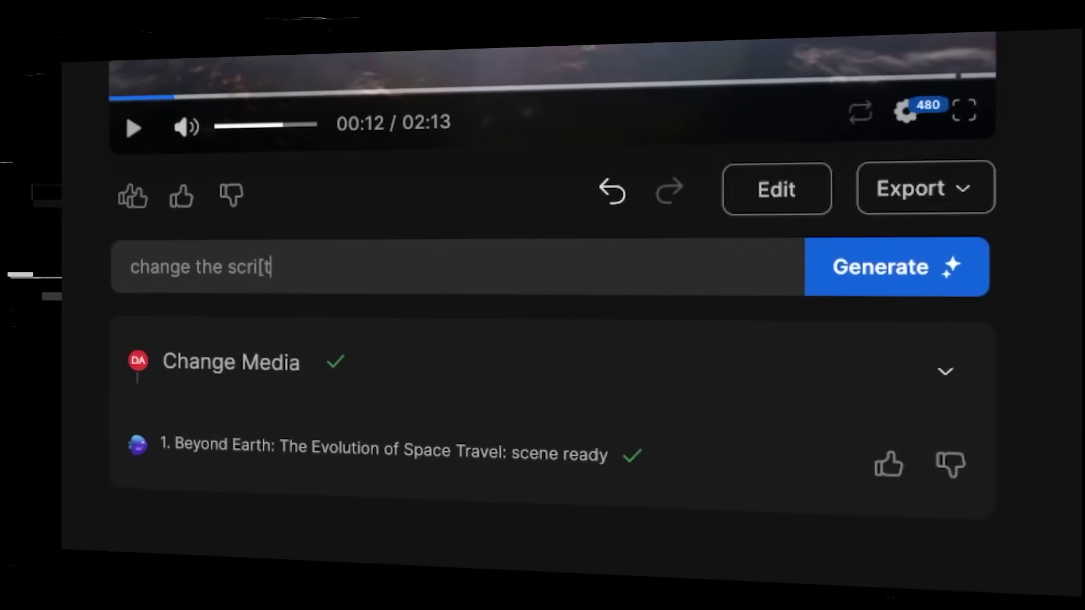
pyautogui.write(" spanish. Use Dan's voice in spanish")
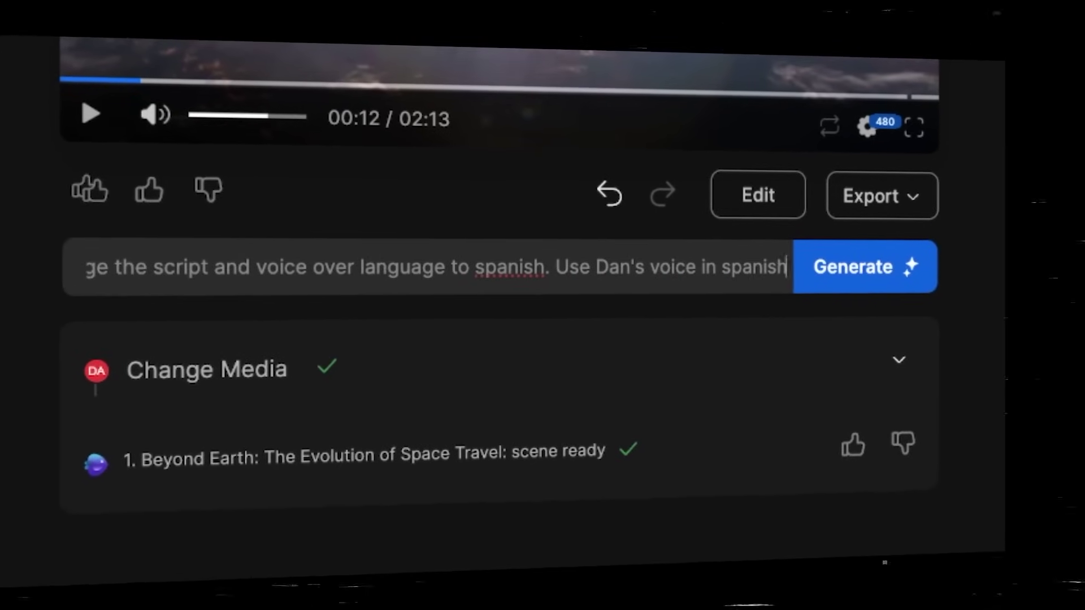
pyautogui.press('Return')
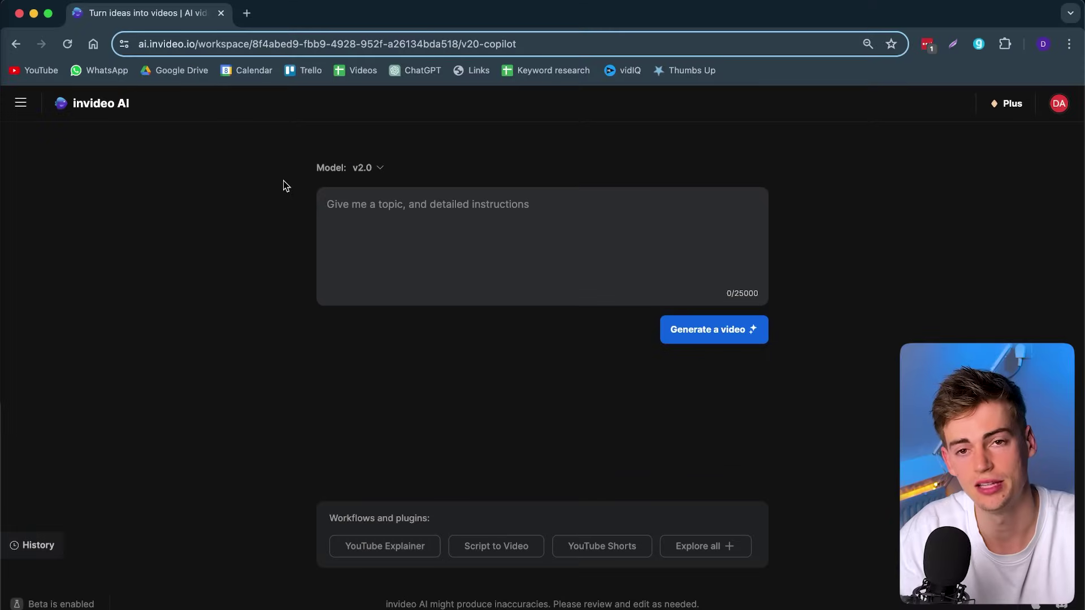
# - Start adding a voice on the Voices page and review the permission sentence the recording must contain
pyautogui.click(18, 108)
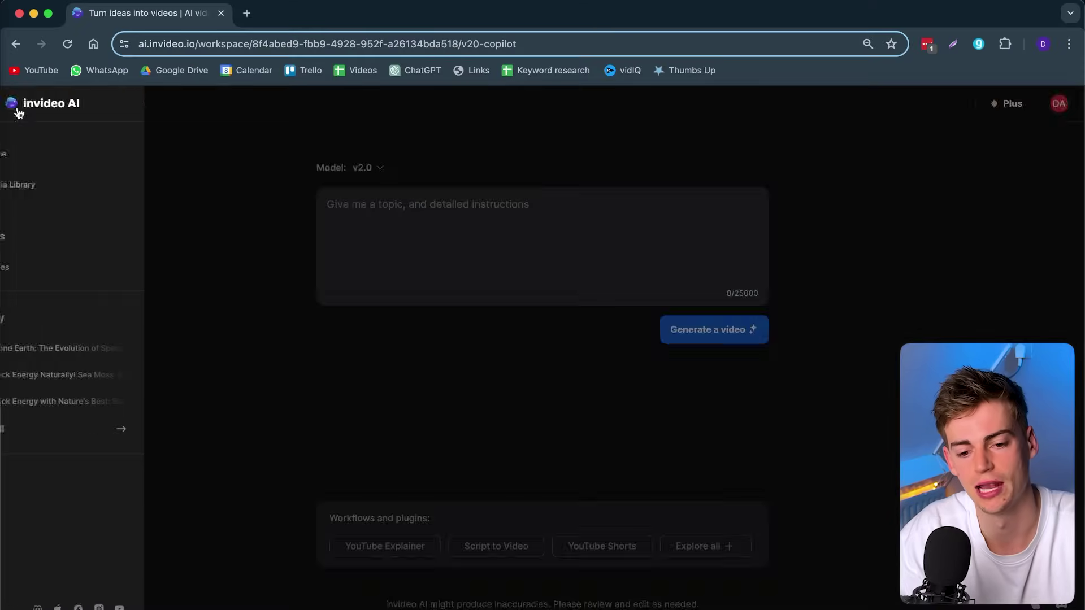
pyautogui.click(130, 227)
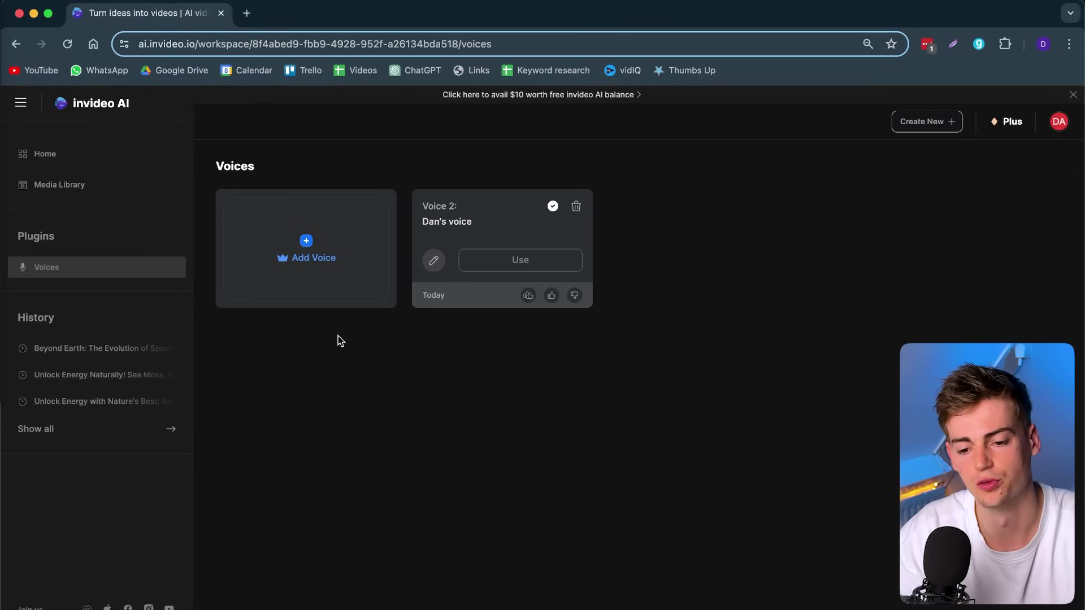
pyautogui.click(315, 247)
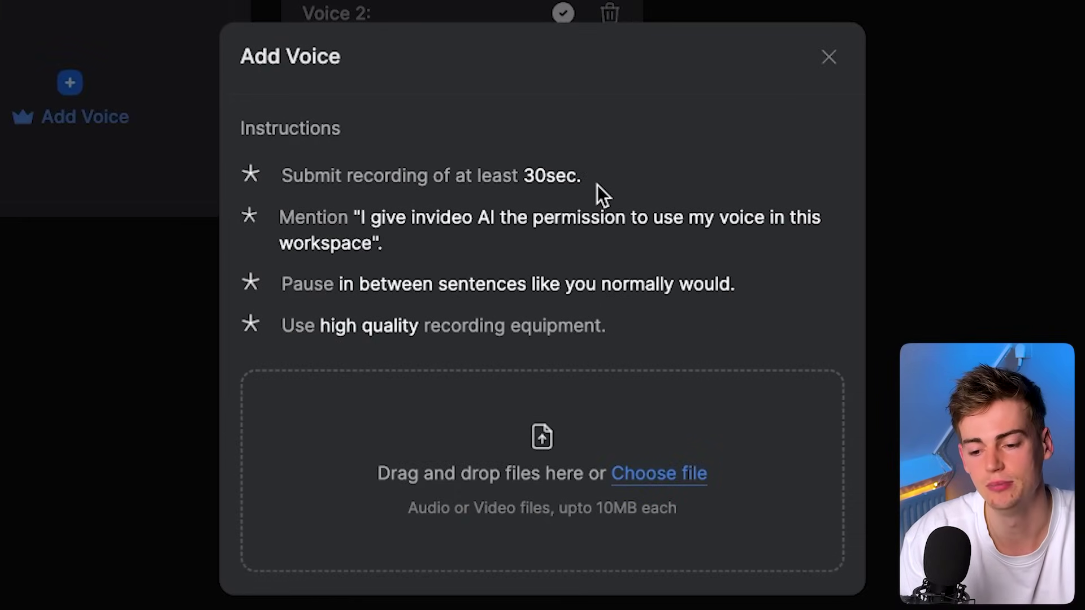
pyautogui.moveTo(382, 248); pyautogui.dragTo(358, 225)
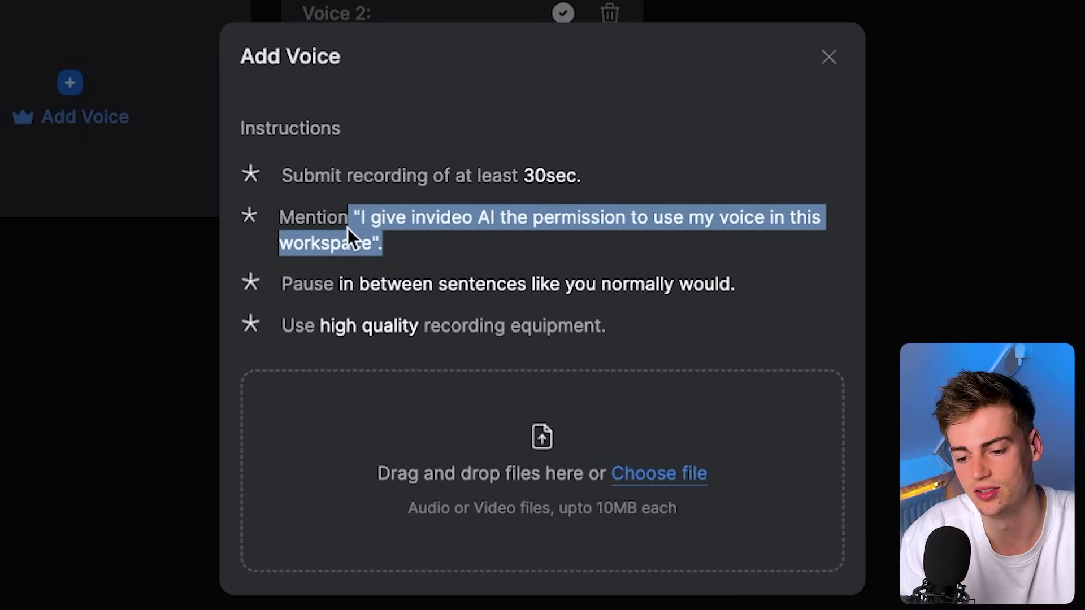
pyautogui.click(462, 294)
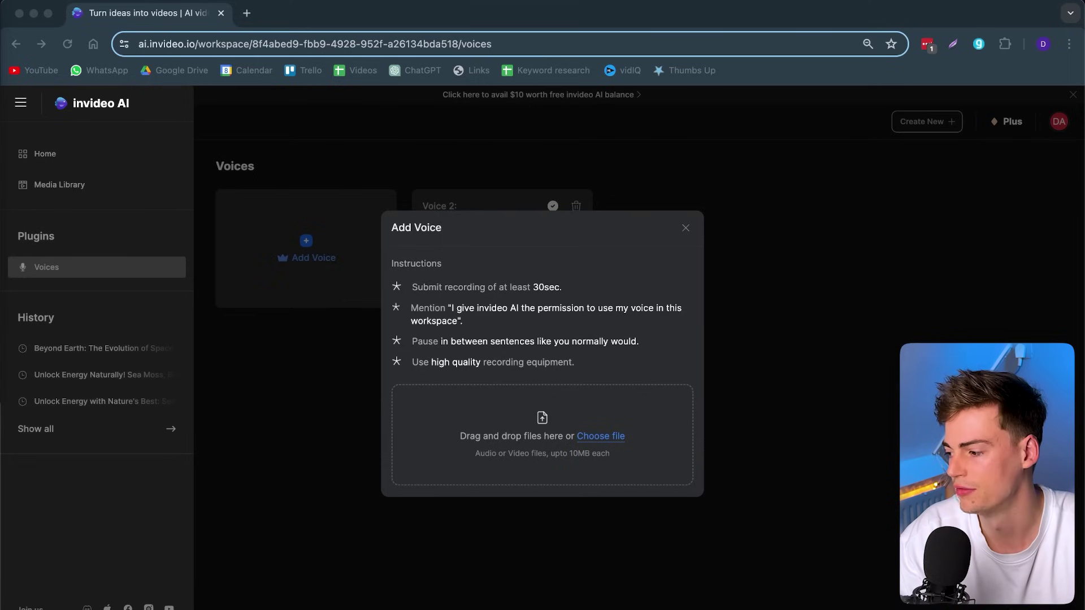
# - Upload the voice clone MP3 from the Invideo folder in Finder as the new voice's sample
pyautogui.press('super+Tab')
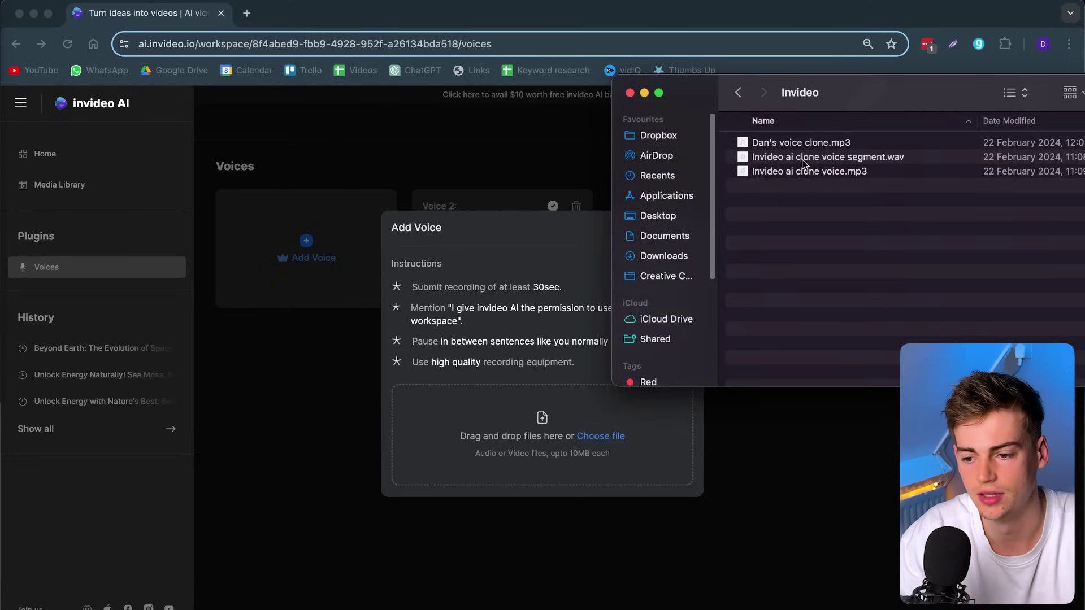
pyautogui.moveTo(806, 145); pyautogui.dragTo(470, 300)
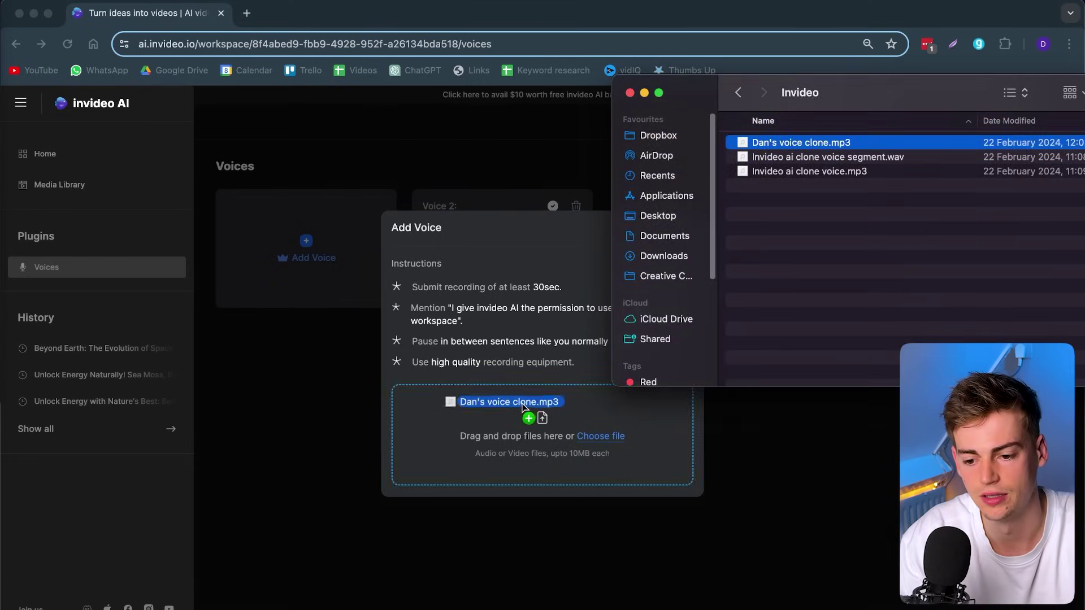
pyautogui.moveTo(522, 407); pyautogui.dragTo(525, 409)
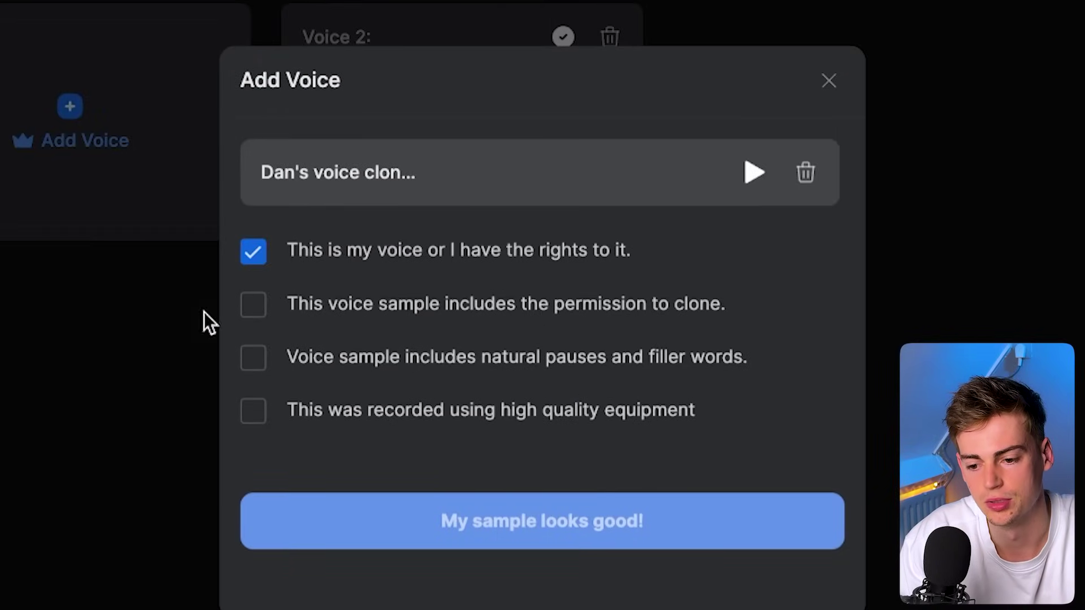
# - Confirm the sample's cloning permission, natural pauses and high quality equipment, and submit the voice sample
pyautogui.click(267, 312)
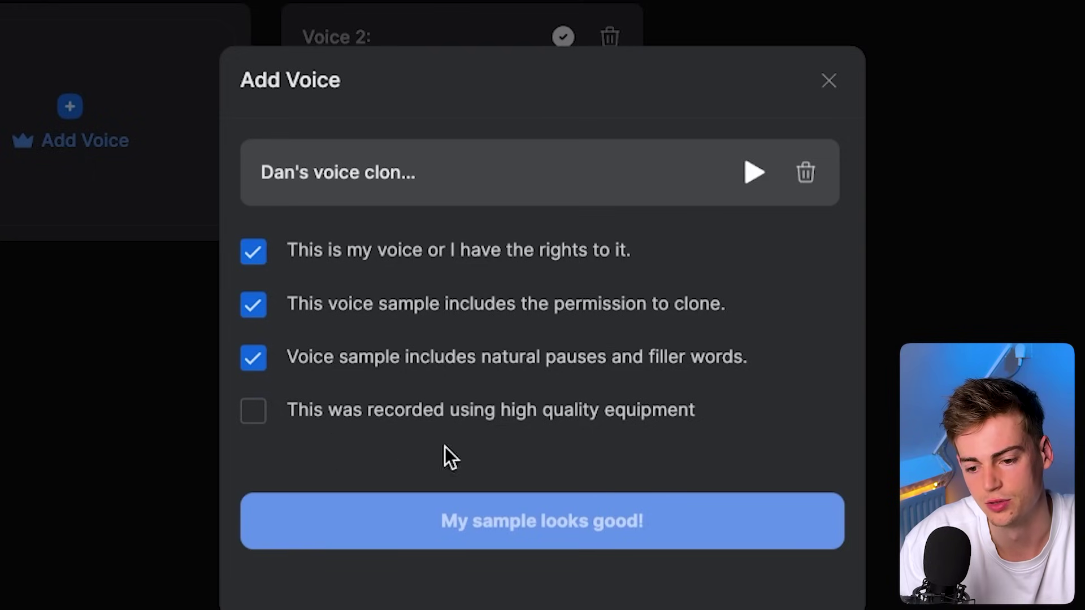
pyautogui.click(267, 428)
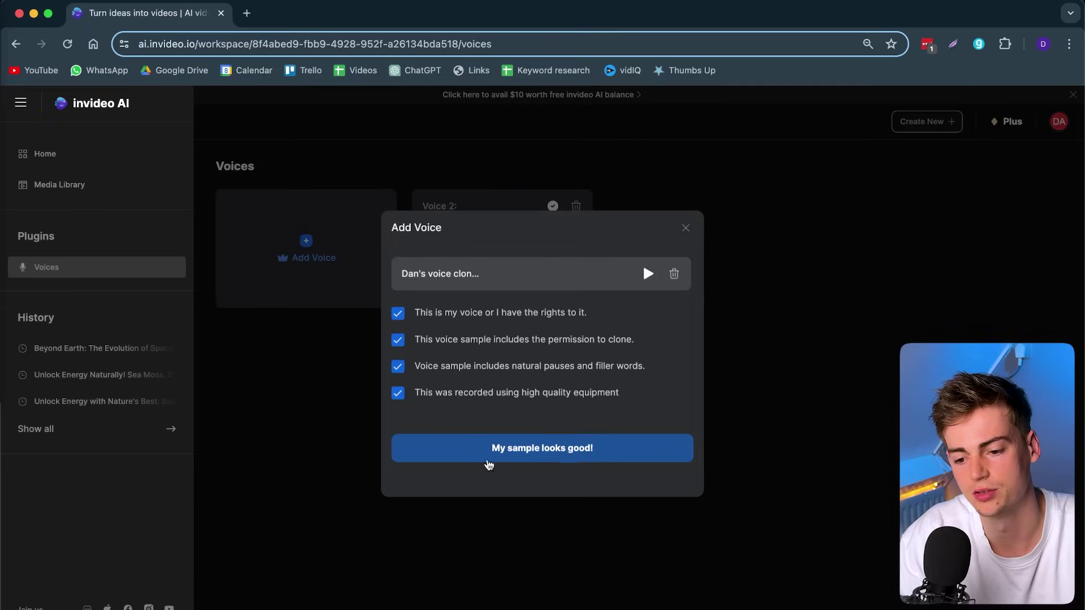
pyautogui.click(446, 439)
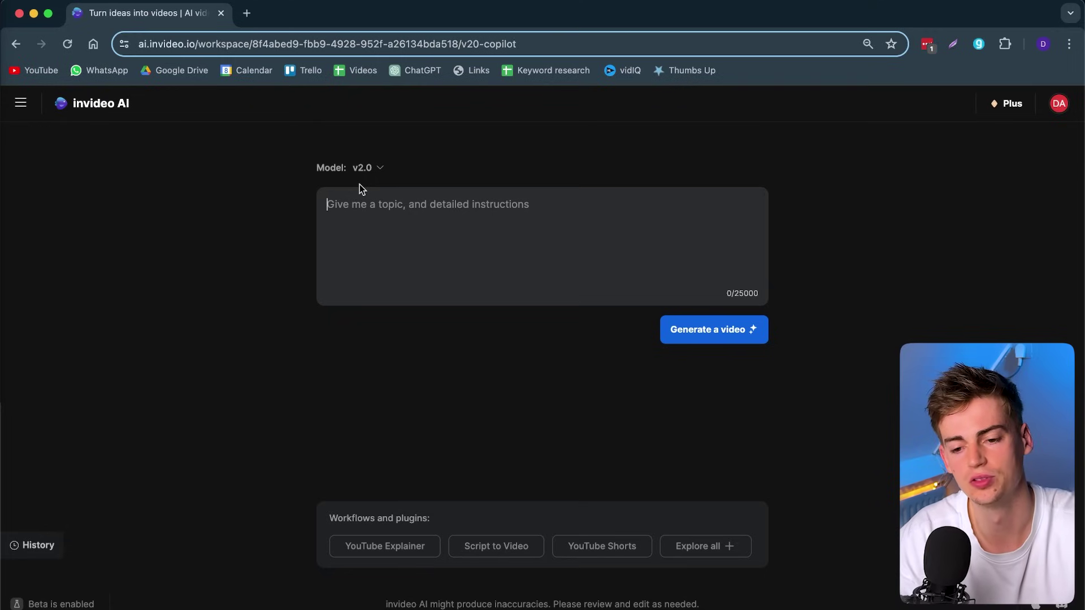
# - Switch the video generation model to v1.0
pyautogui.click(434, 226)
pyautogui.click(378, 170)
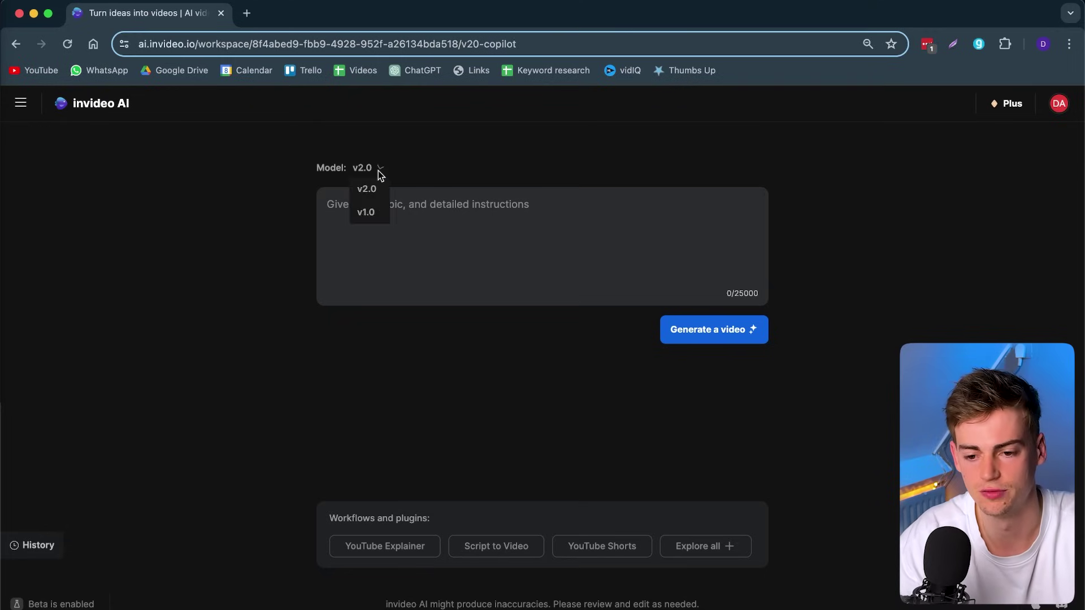
pyautogui.click(366, 212)
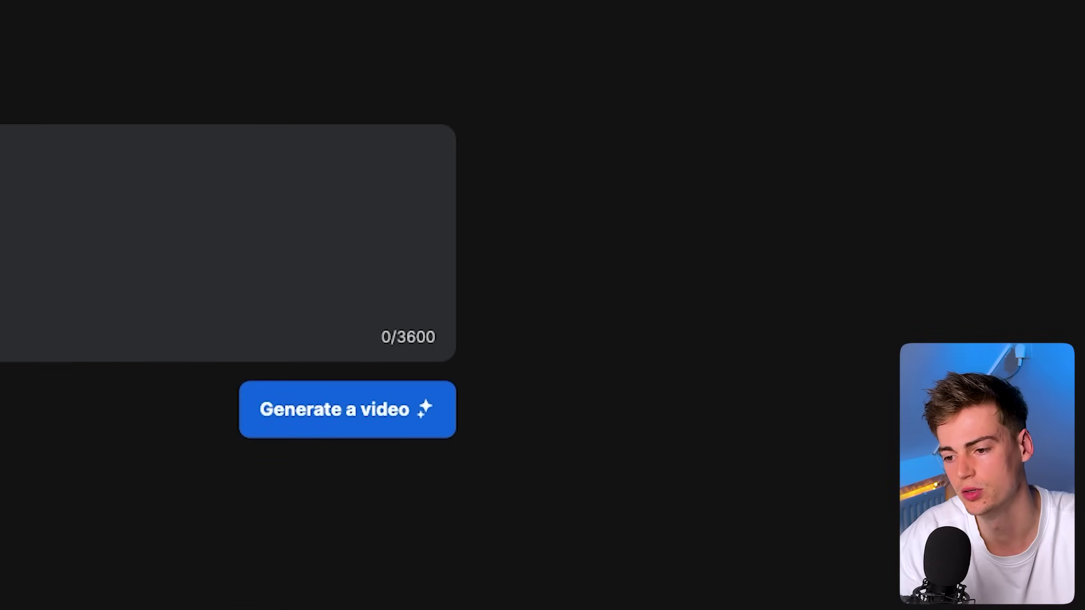
# - Open the account's workspace settings and set the video generation model to v2.0
pyautogui.click(1057, 4)
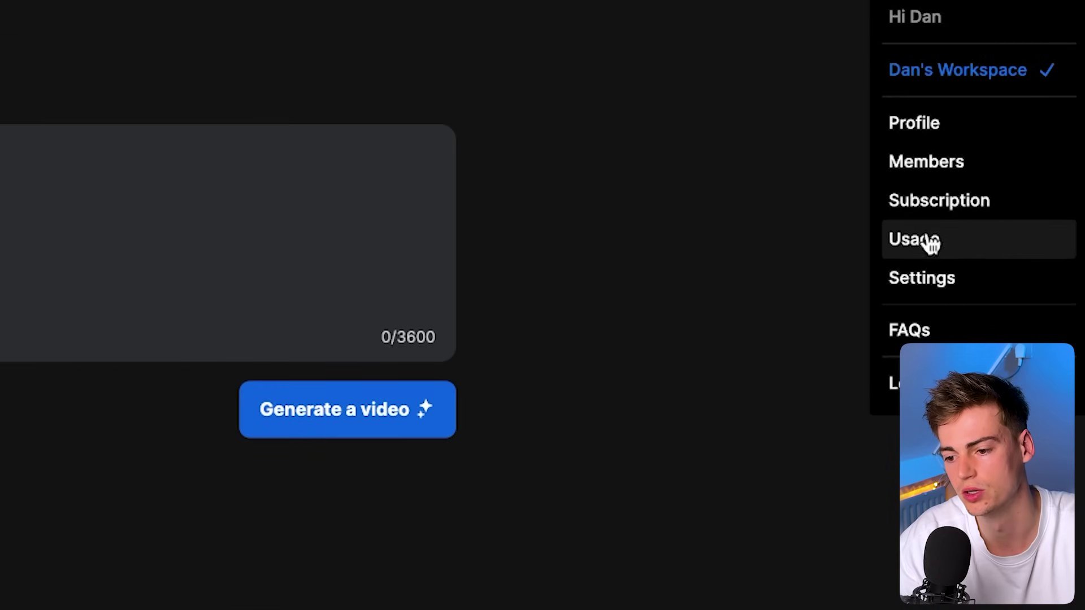
pyautogui.click(927, 276)
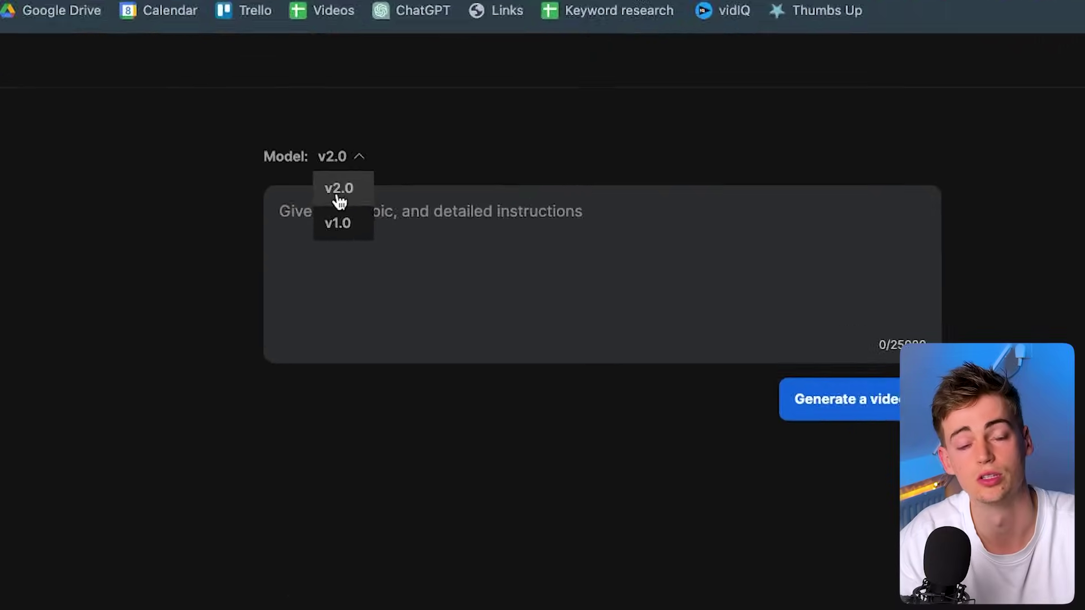
pyautogui.click(324, 204)
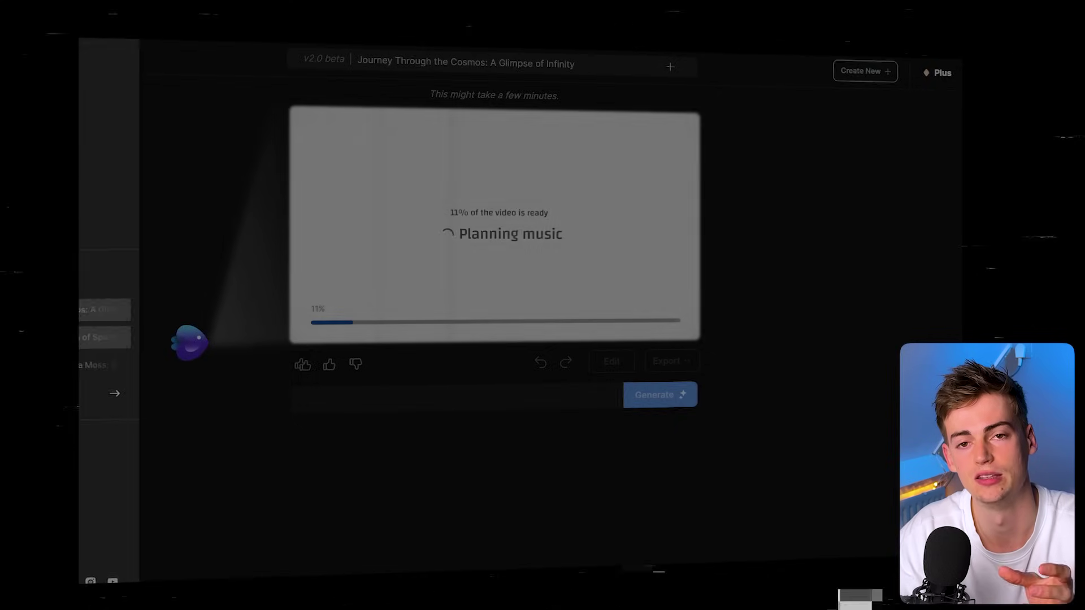
pyautogui.click(620, 359)
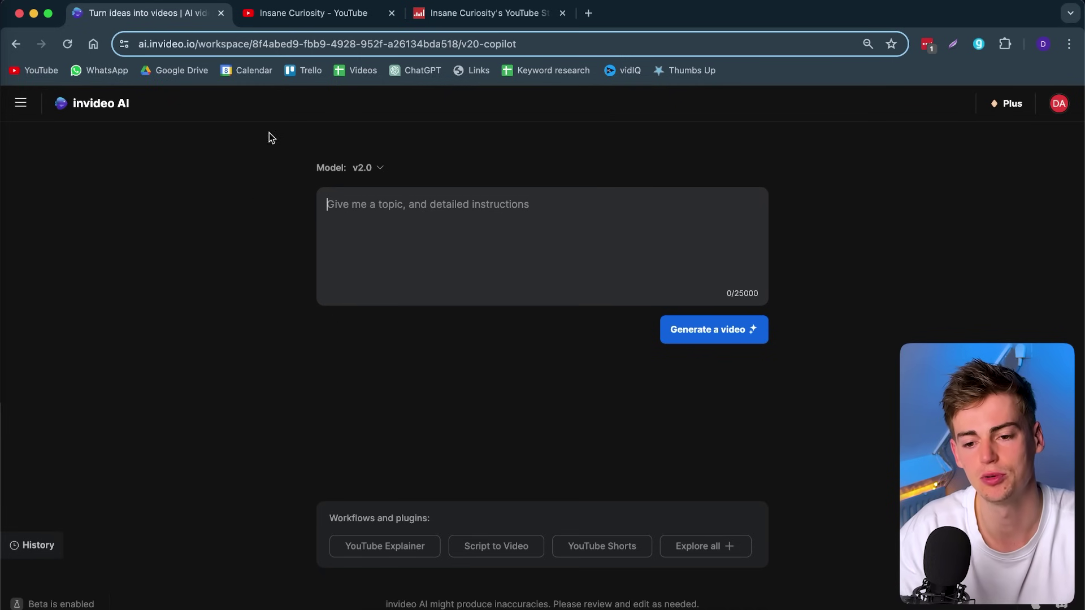
# - Examine the Insane Curiosity channel's statistics on YouTube and its estimated monthly earnings on Social Blade
pyautogui.click(314, 17)
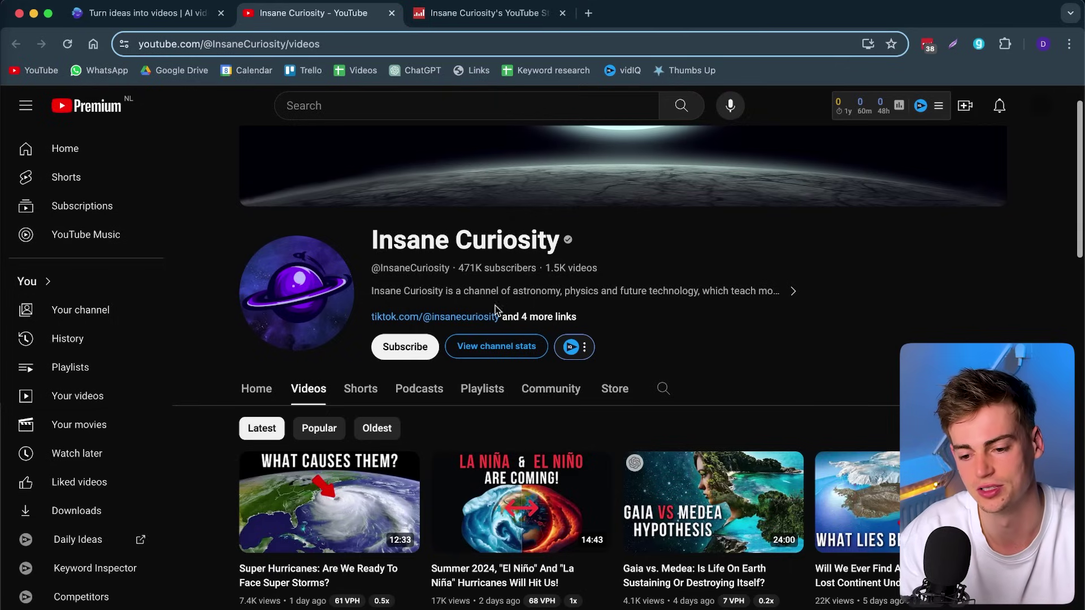
pyautogui.click(496, 346)
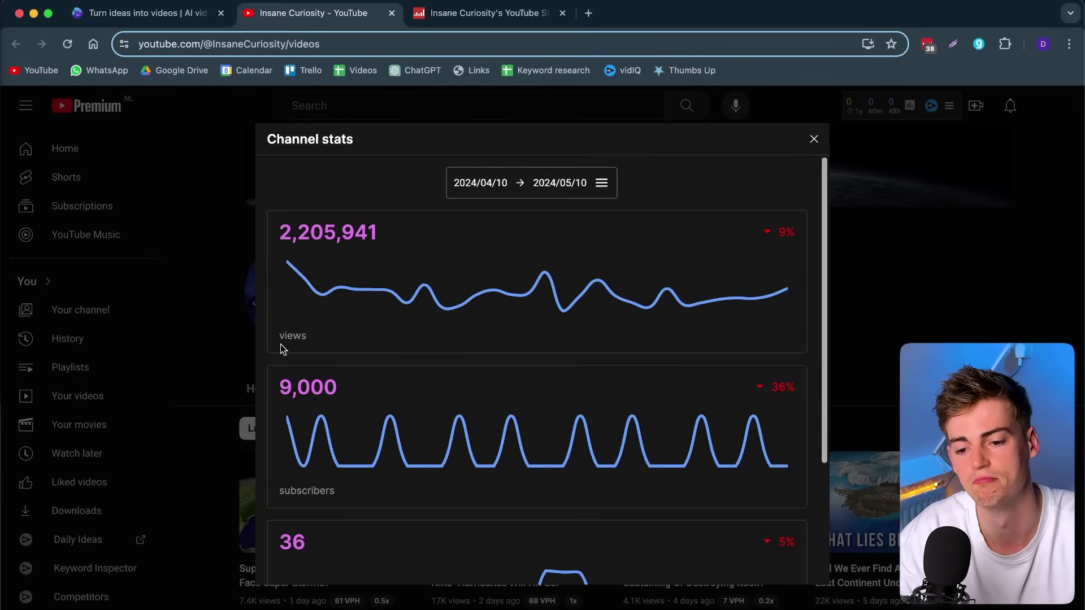
pyautogui.click(495, 7)
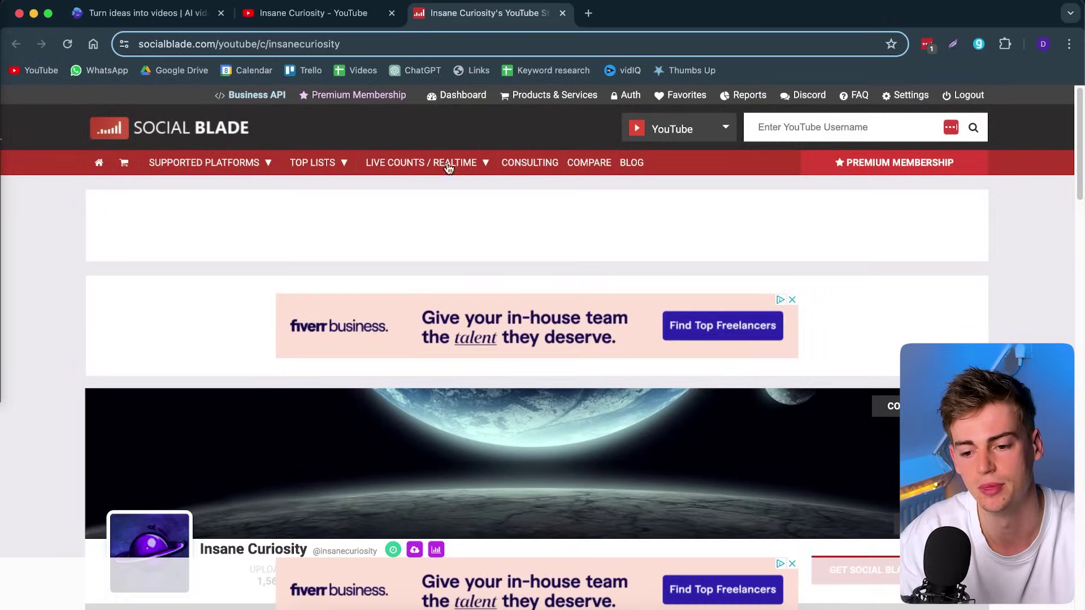
pyautogui.scroll(-10, 507, 347)
pyautogui.moveTo(463, 263); pyautogui.dragTo(378, 259)
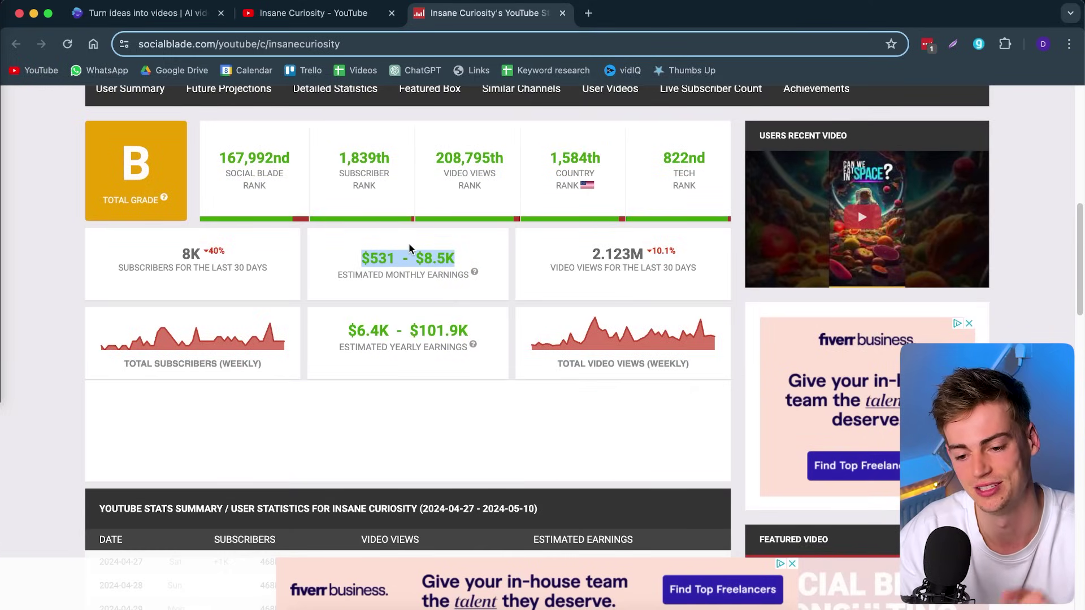
# - Browse the Insane Curiosity channel's video list on YouTube for topics and view counts
pyautogui.hotkey('ctrl', 'shift', 'Tab')
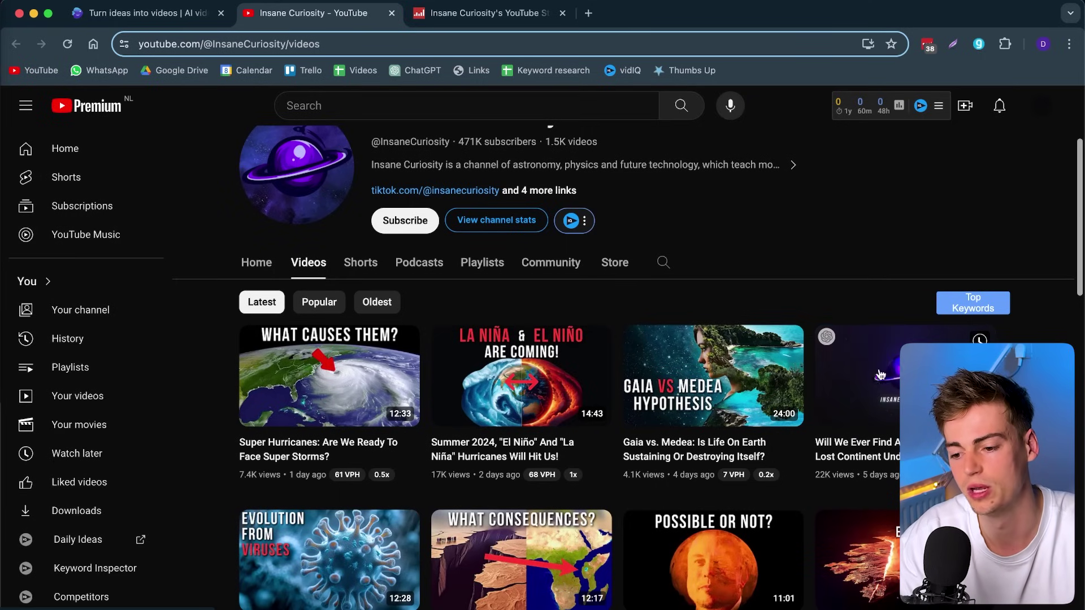
pyautogui.scroll(-3, 884, 403)
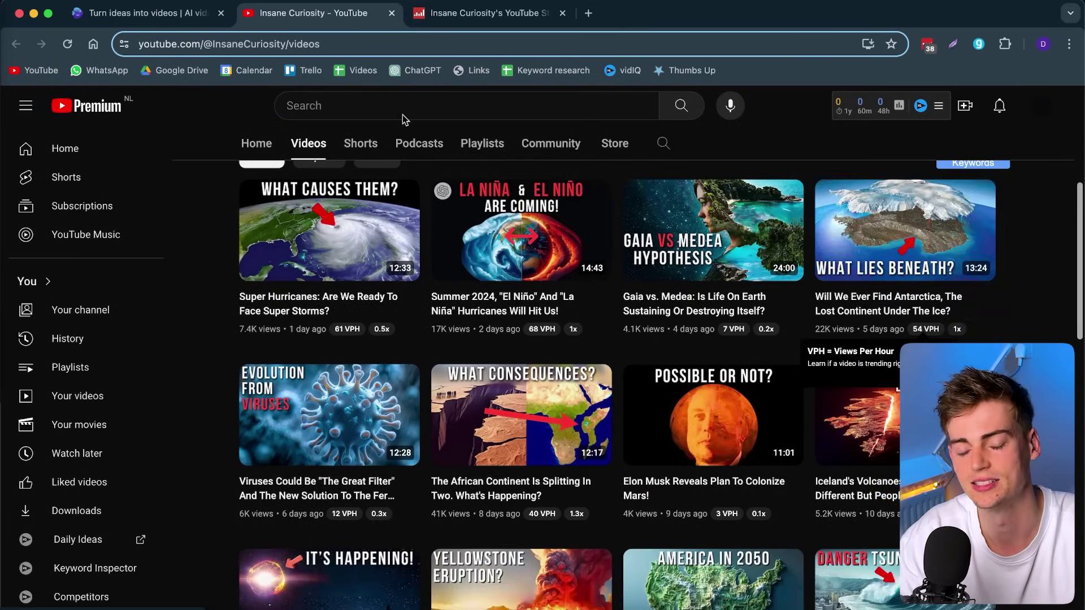
pyautogui.scroll(-8, 332, 256)
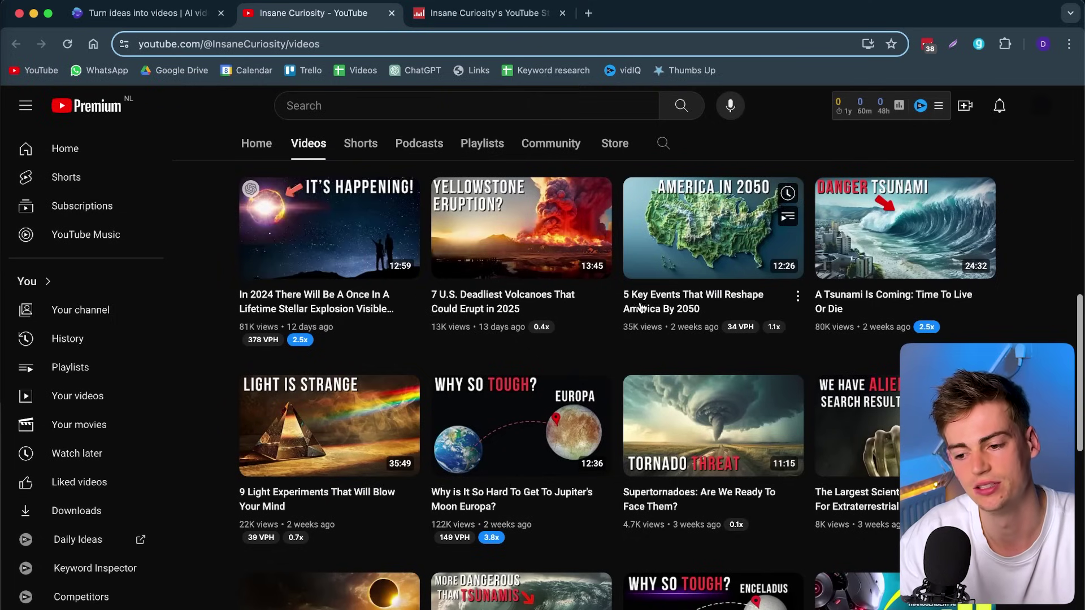
pyautogui.scroll(-7, 579, 347)
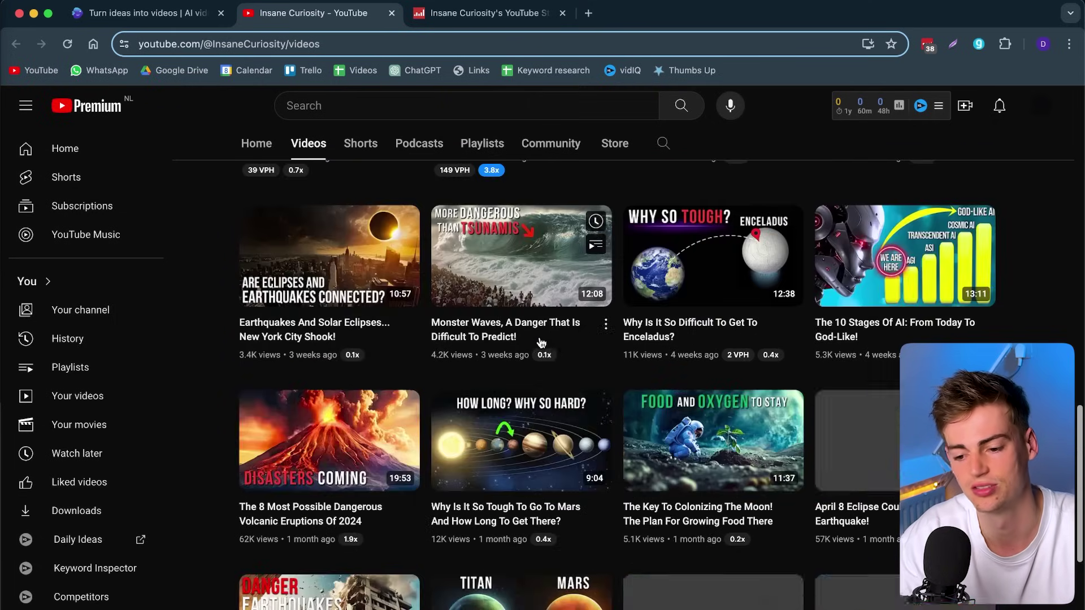
pyautogui.scroll(6, 533, 400)
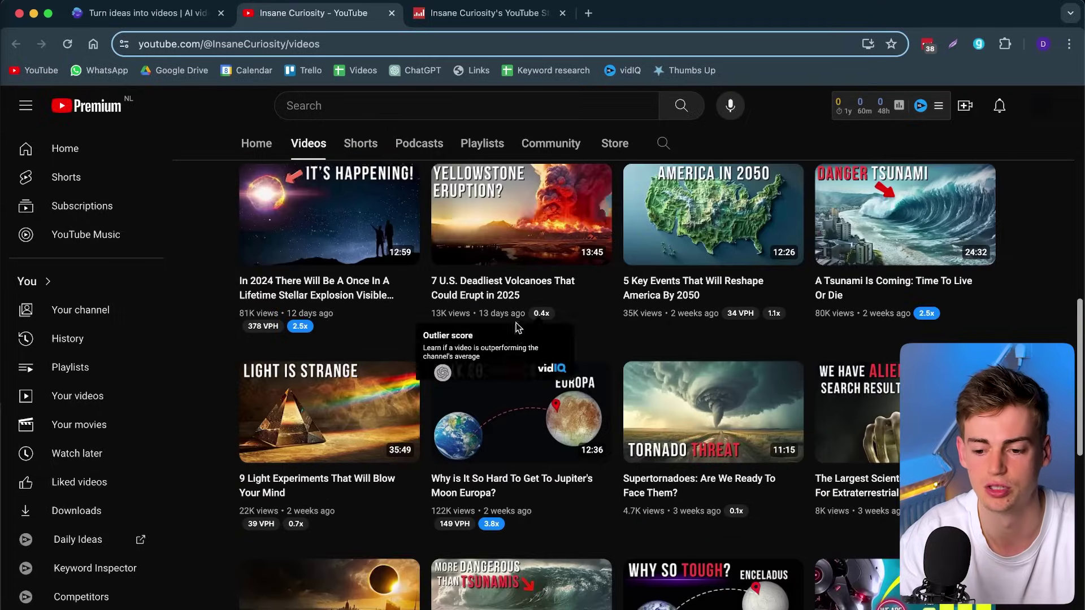
# - In invideo AI, write the prompt line "Create a 2 minute youtube video about how far we have come in space travel."
pyautogui.click(158, 13)
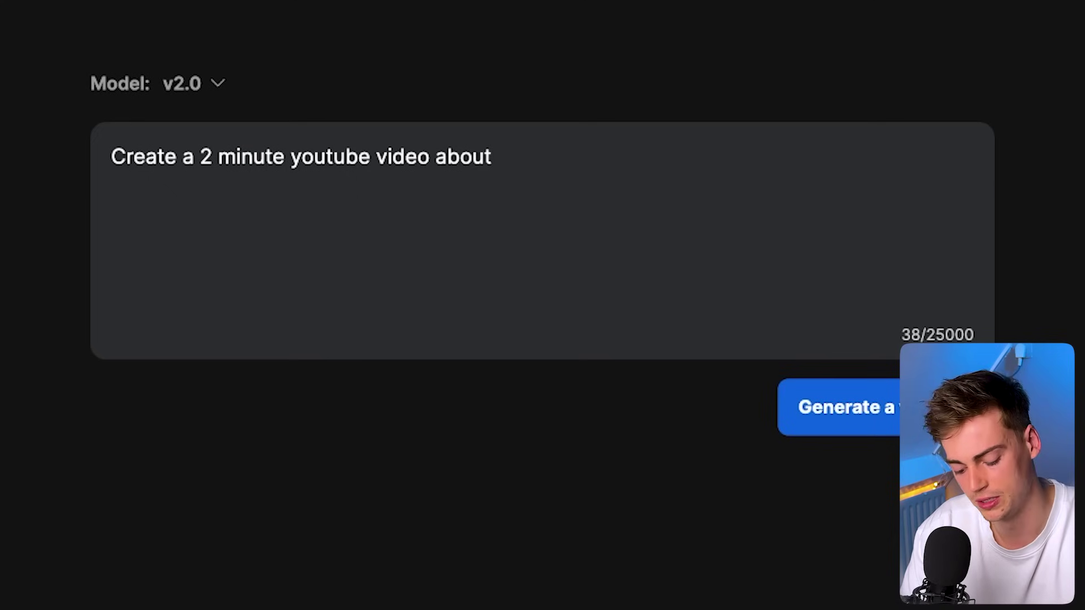
pyautogui.write('how far we h')
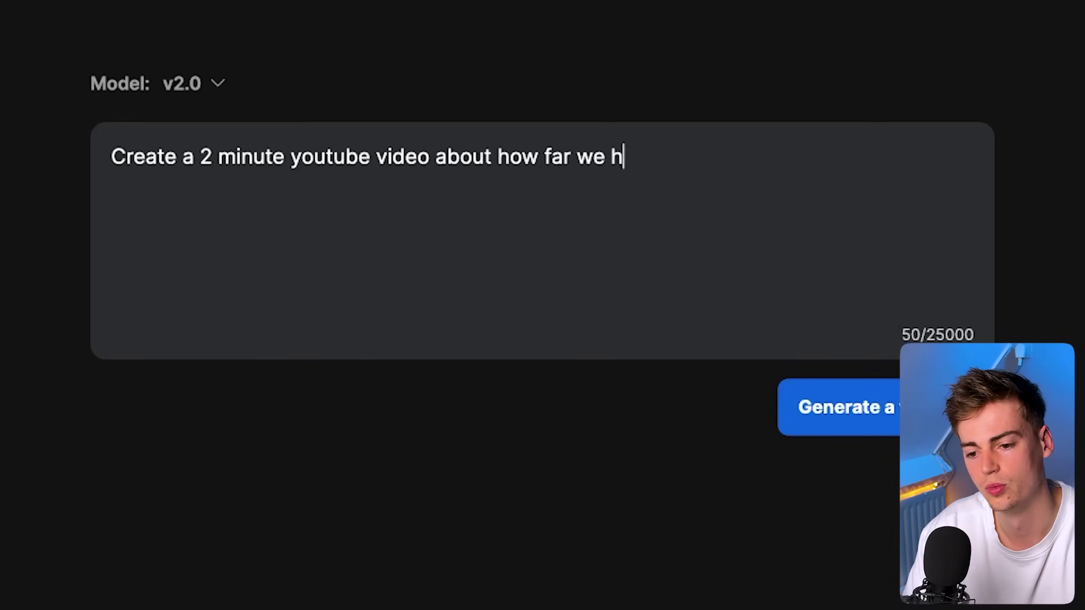
pyautogui.write('ave come in spac')
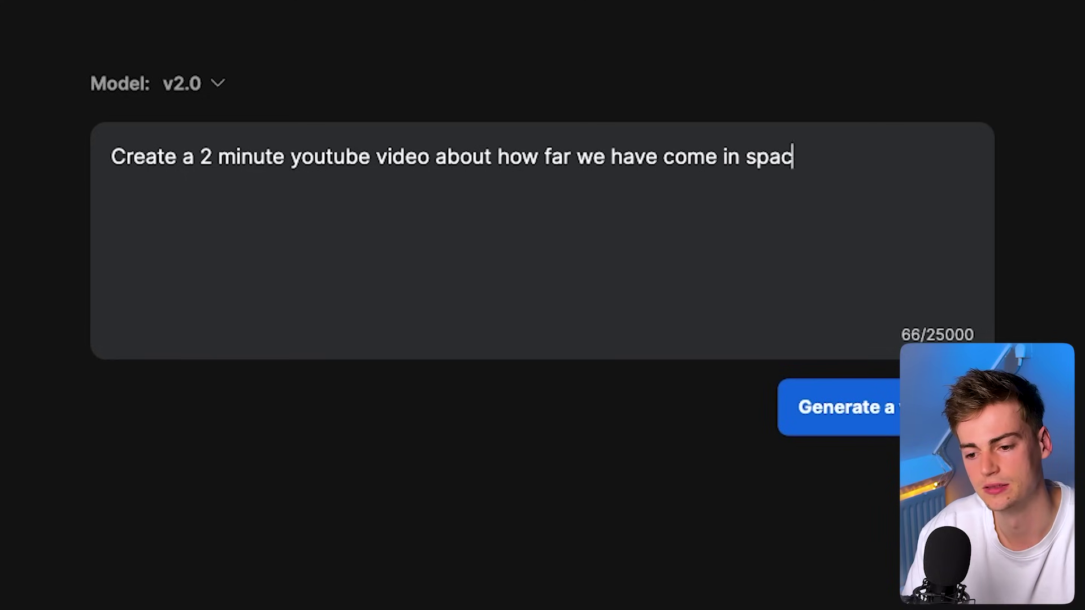
pyautogui.write('e travel.')
pyautogui.press('Return')
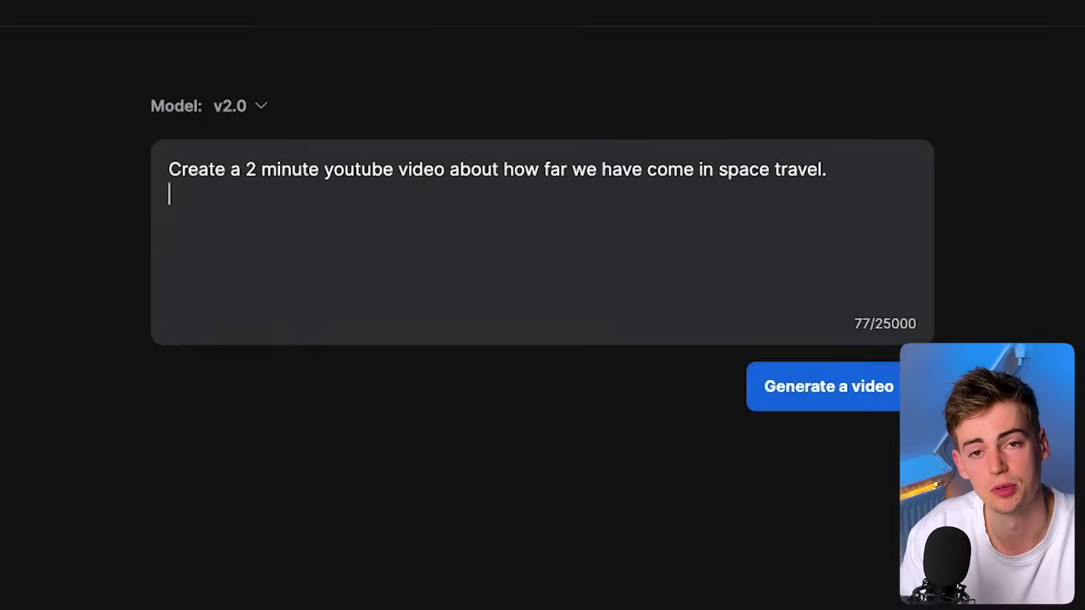
# - Add the prompt line "Make the background music dark and mysterious."
pyautogui.write('Make')
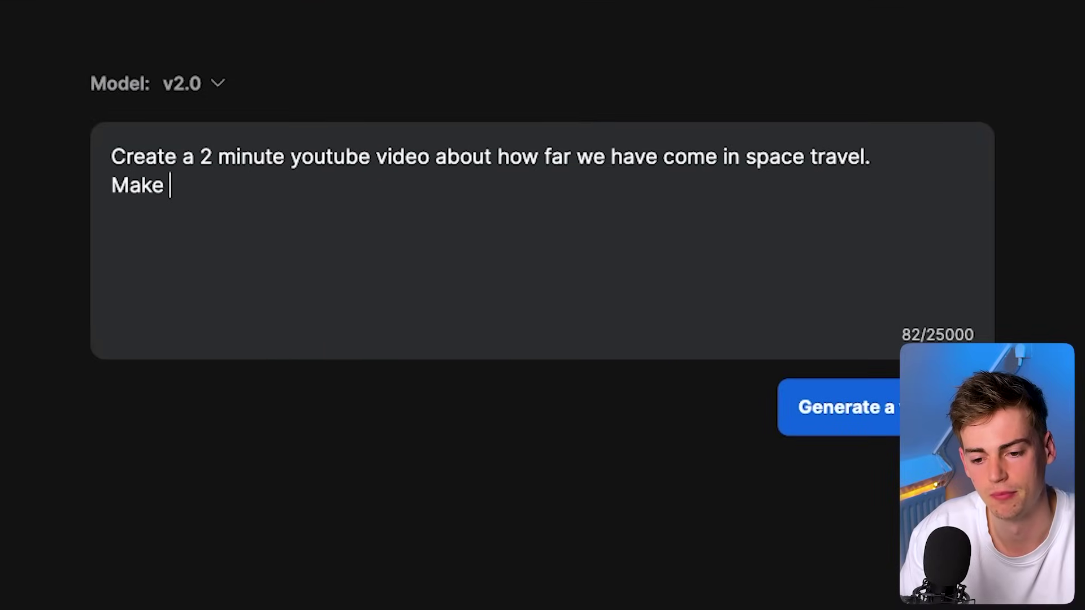
pyautogui.write(' the background mu')
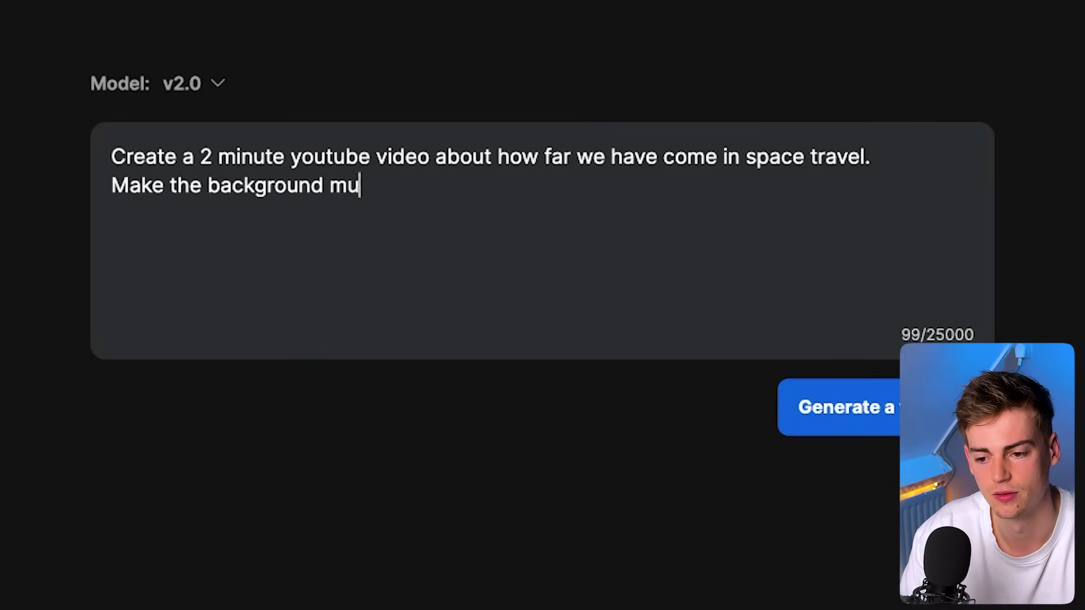
pyautogui.write('sic dark and m')
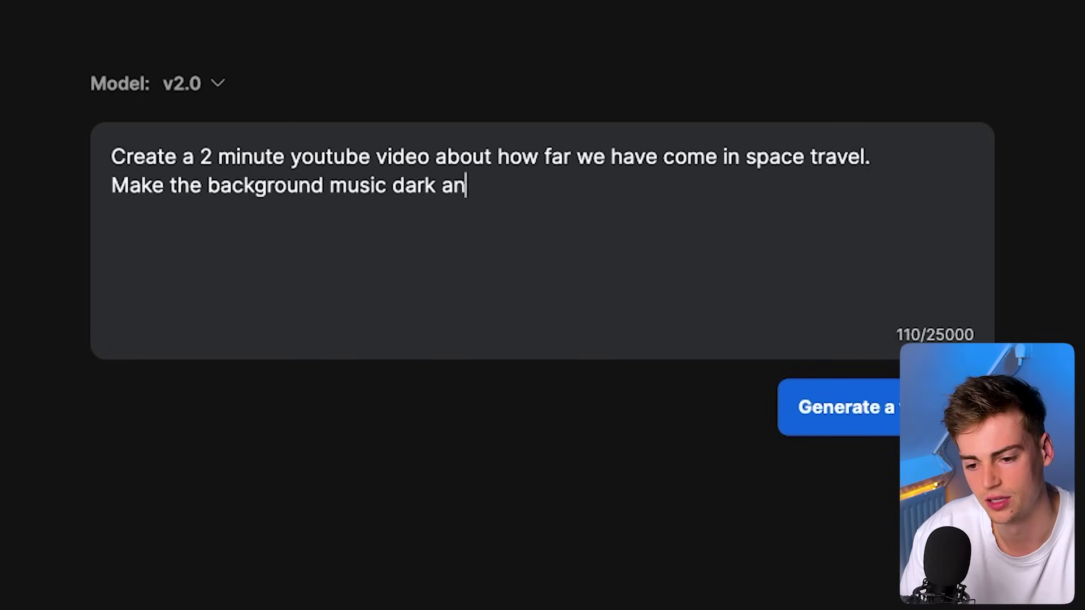
pyautogui.write('ysterious.')
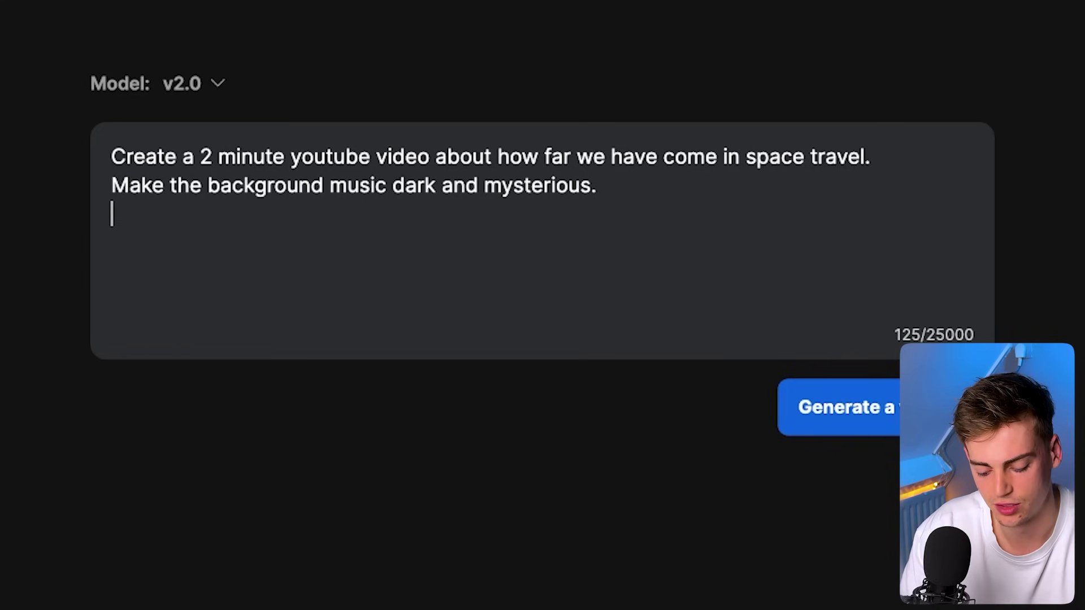
# - Add the prompt line "language should be english." and a line asking for the cloned voice
pyautogui.write('langua')
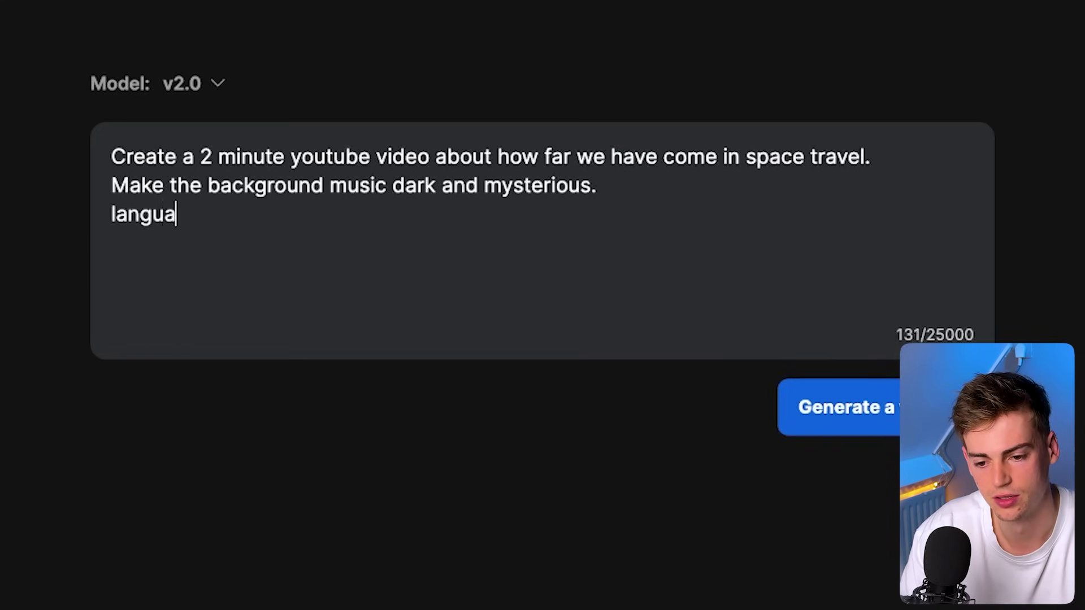
pyautogui.write('ge should be englis')
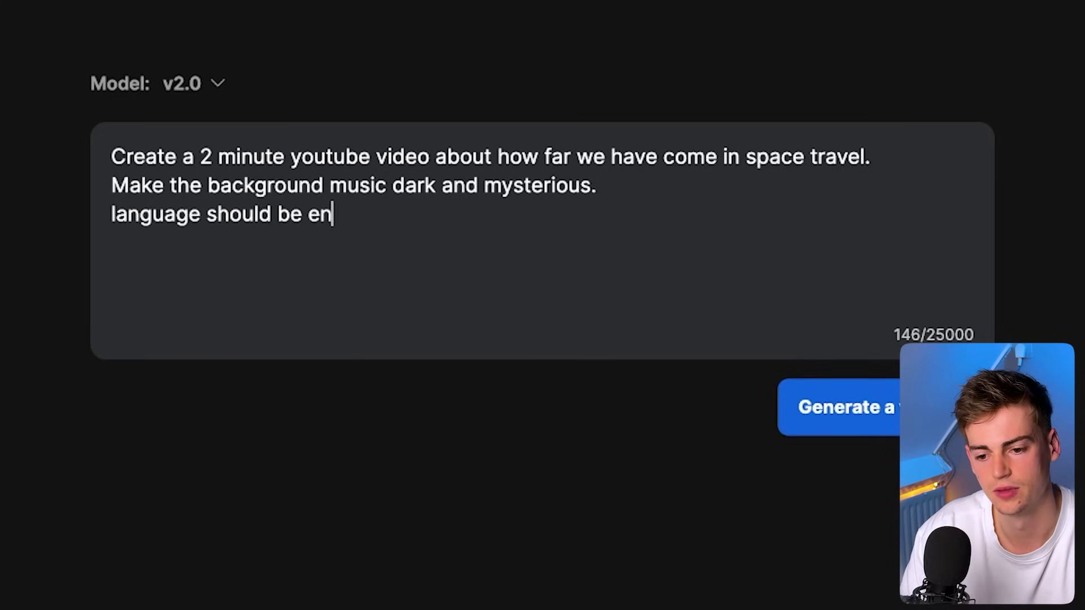
pyautogui.write('h.')
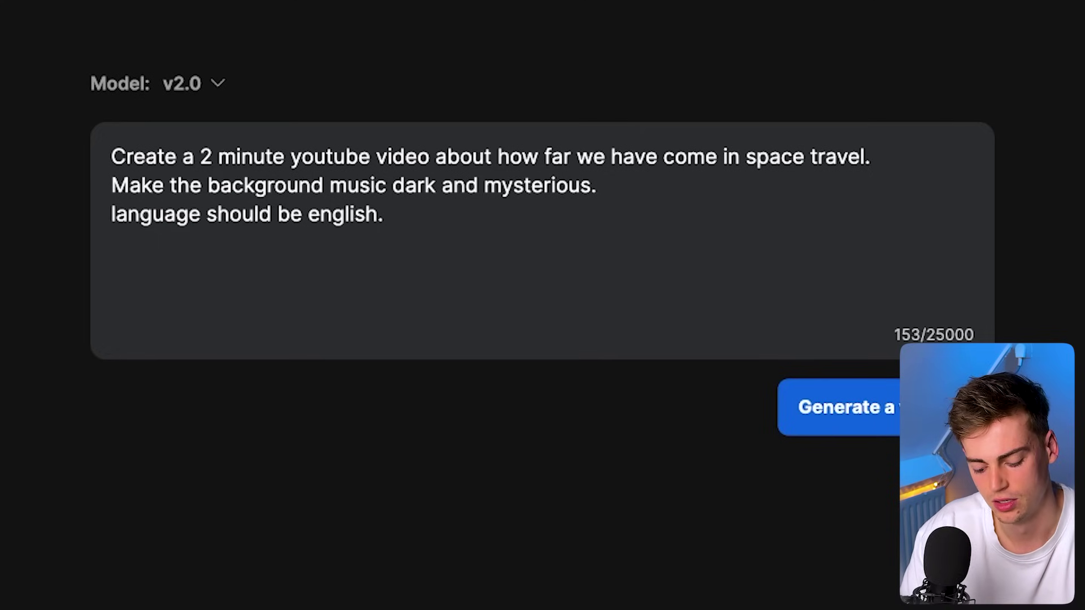
pyautogui.write('Use Dan')
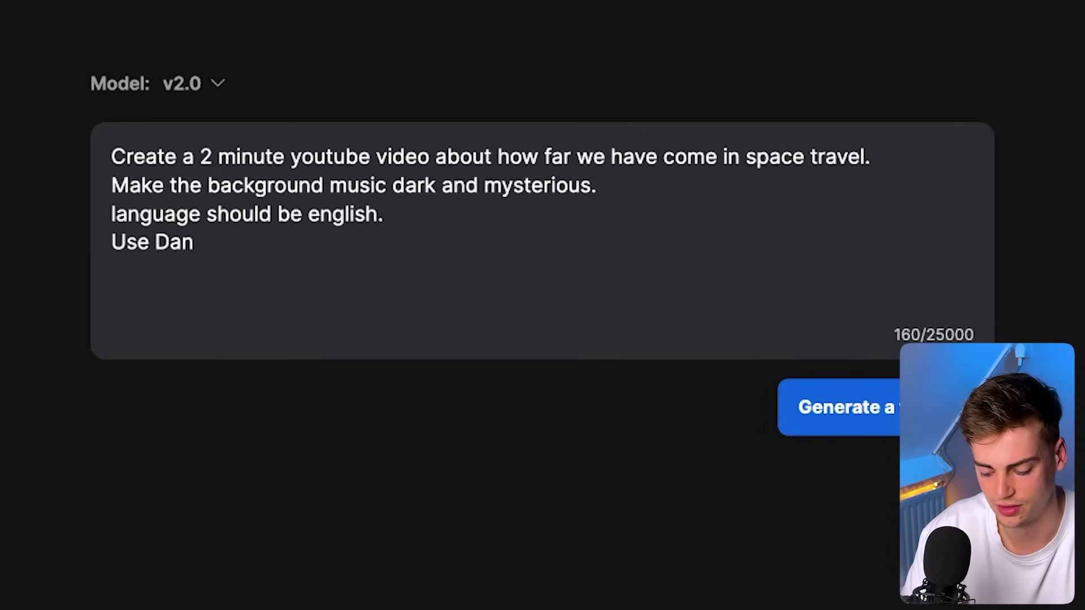
pyautogui.write("'s voice.")
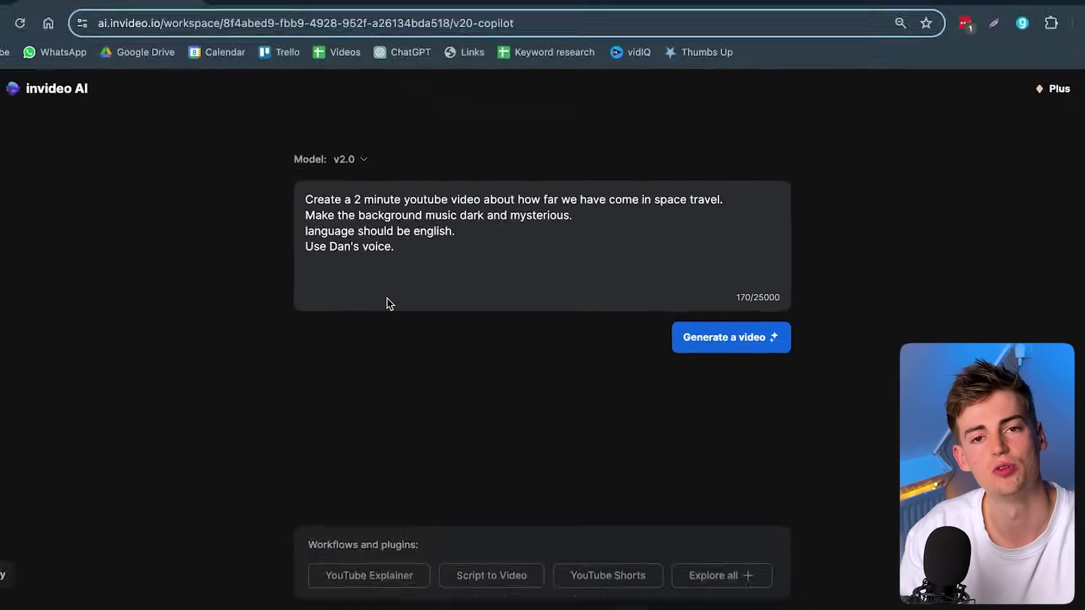
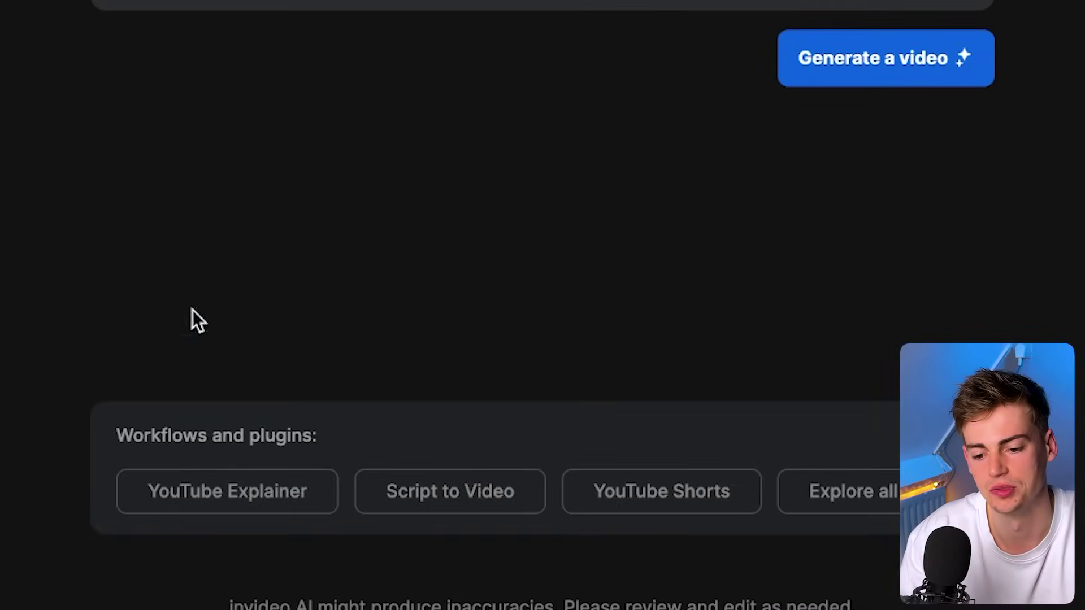
# - Start a YouTube Explainer prompt with a length of about 2 minutes and the topic "how far we have come in the universe."
pyautogui.click(233, 505)
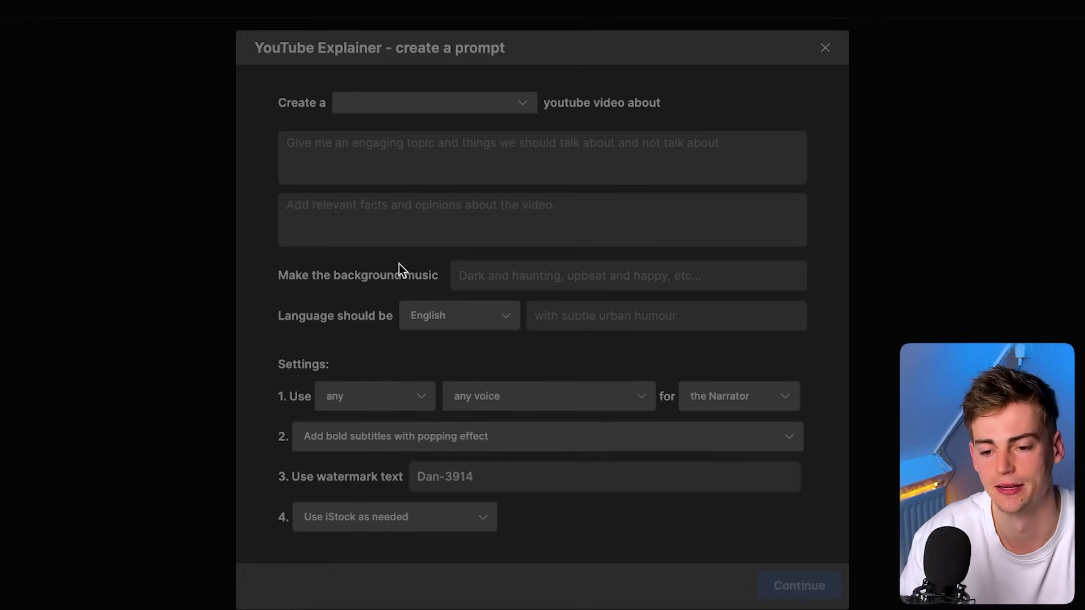
pyautogui.click(458, 103)
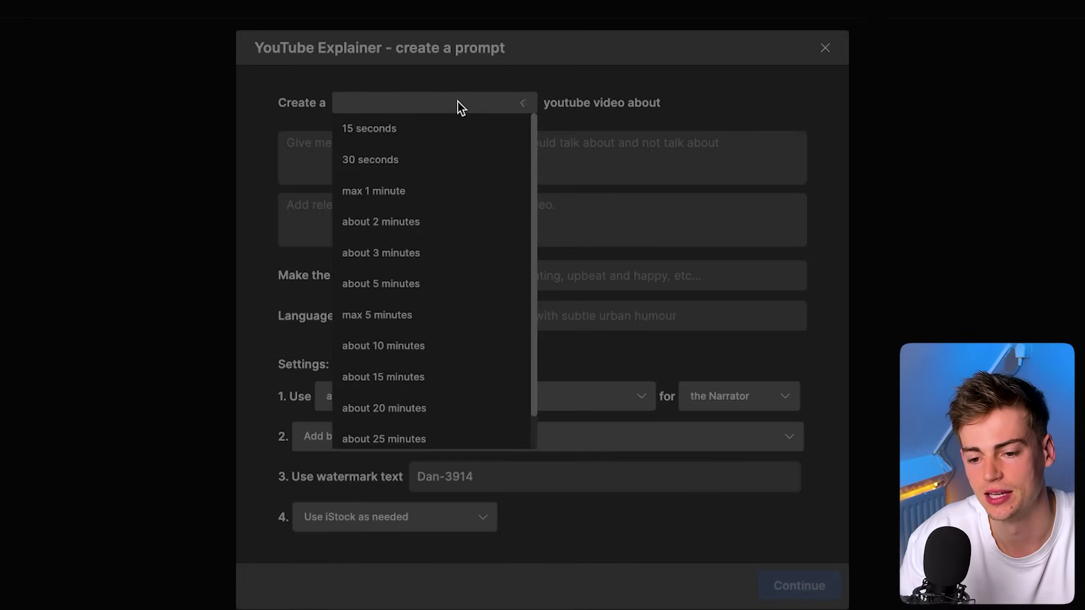
pyautogui.click(397, 232)
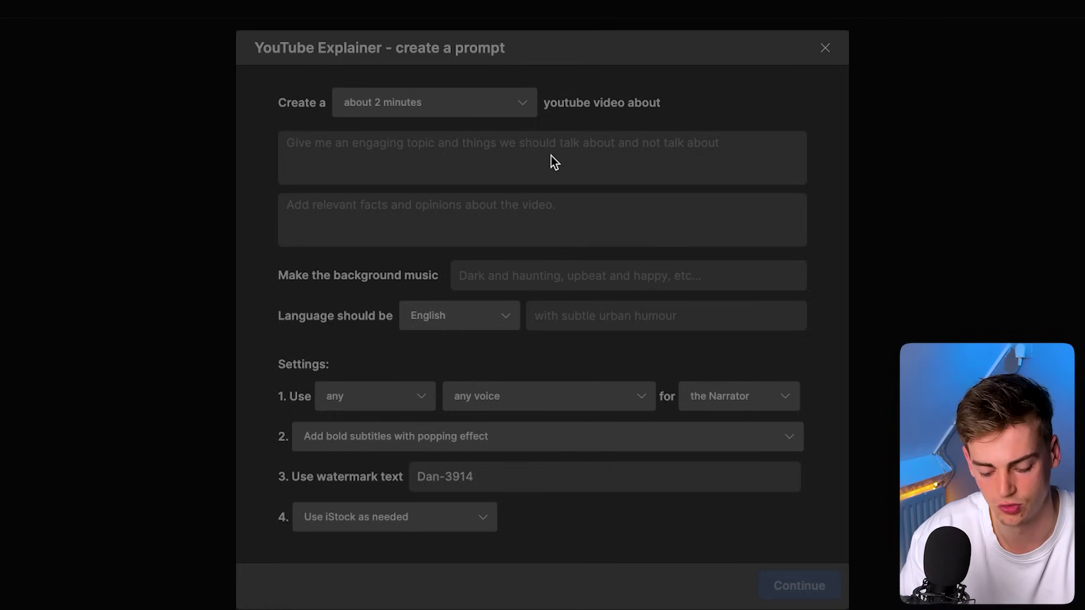
pyautogui.write('how far we have come in the universe.')
# - In the explainer prompt, set the background music to "Dark" and the narrator's voice to the cloned Voice 2
pyautogui.click(421, 218)
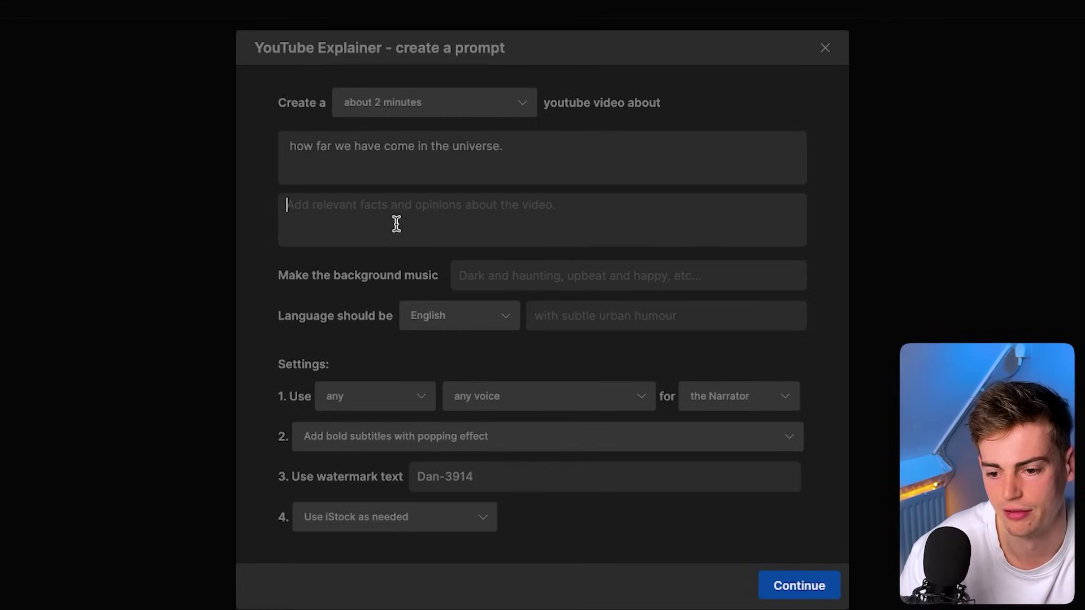
pyautogui.click(395, 217)
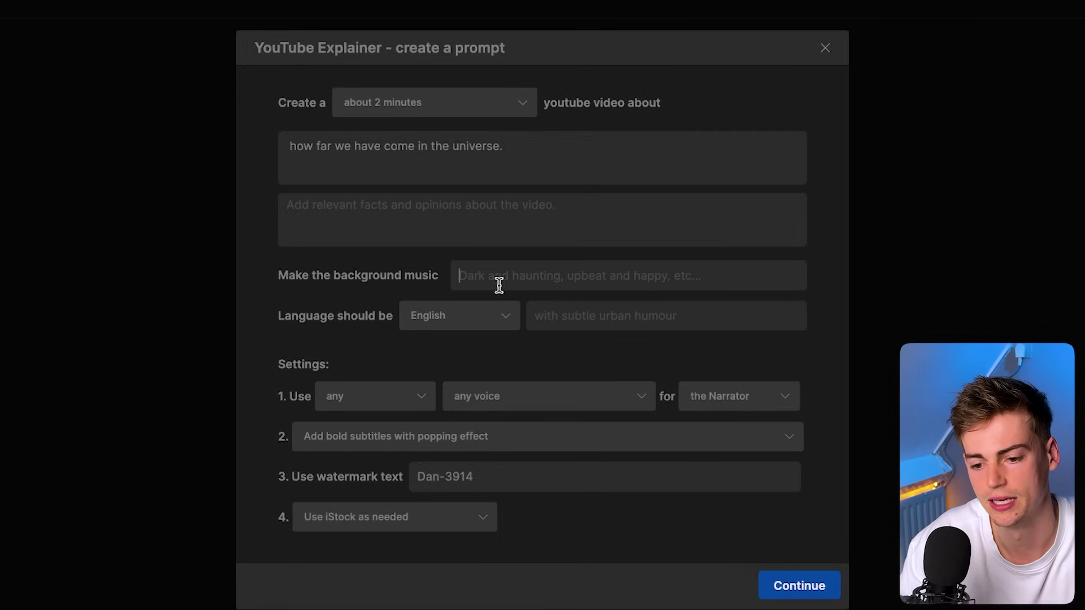
pyautogui.press('Tab')
pyautogui.write('Dark')
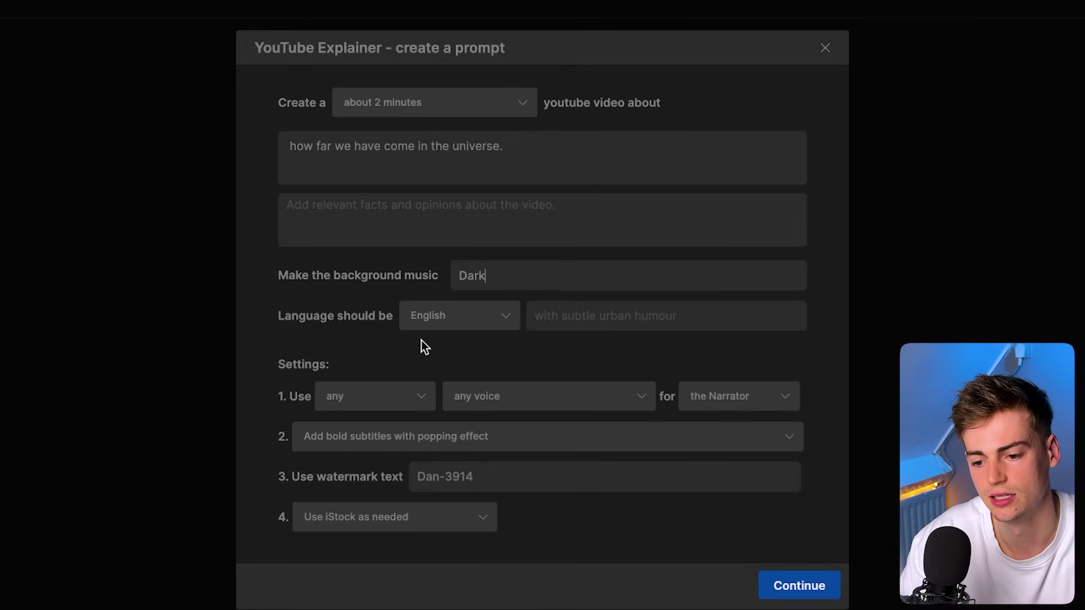
pyautogui.click(485, 398)
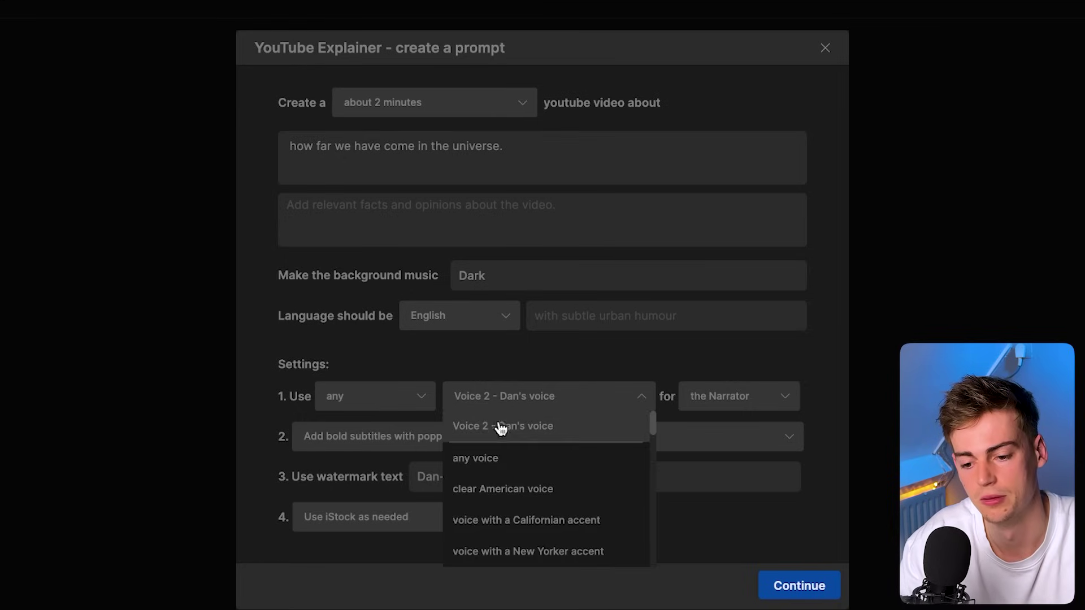
pyautogui.click(470, 382)
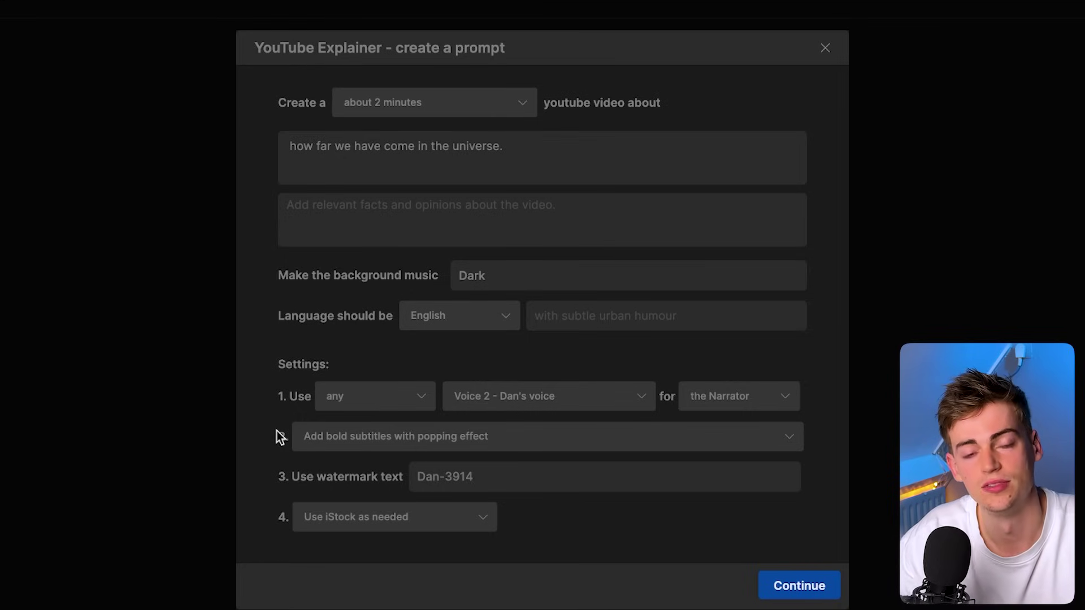
# - Choose bold subtitles with popping effect, create the explainer prompt from the form and review its text
pyautogui.click(342, 436)
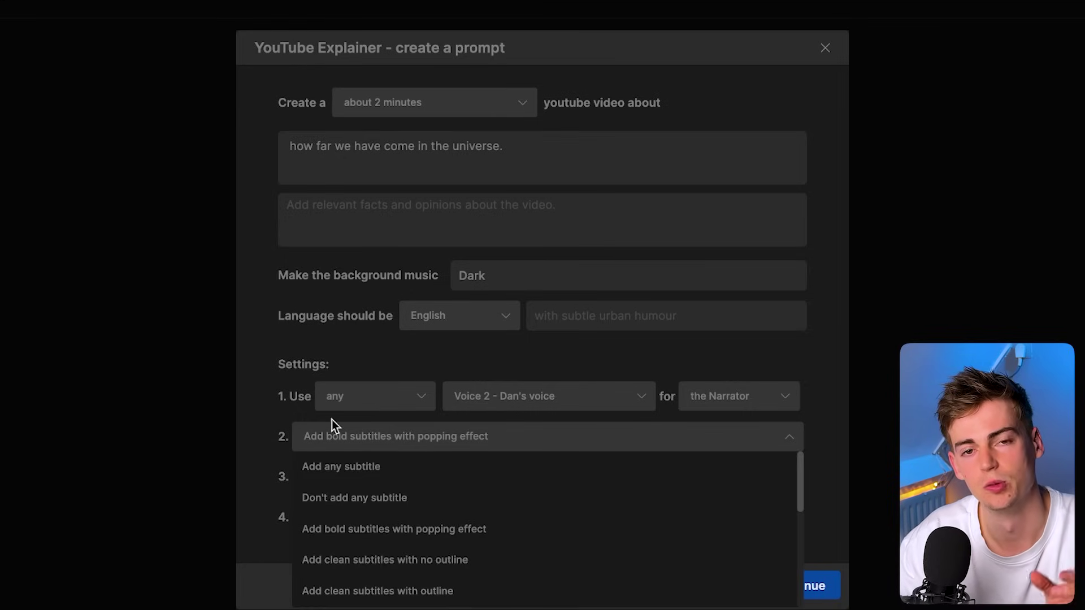
pyautogui.click(526, 538)
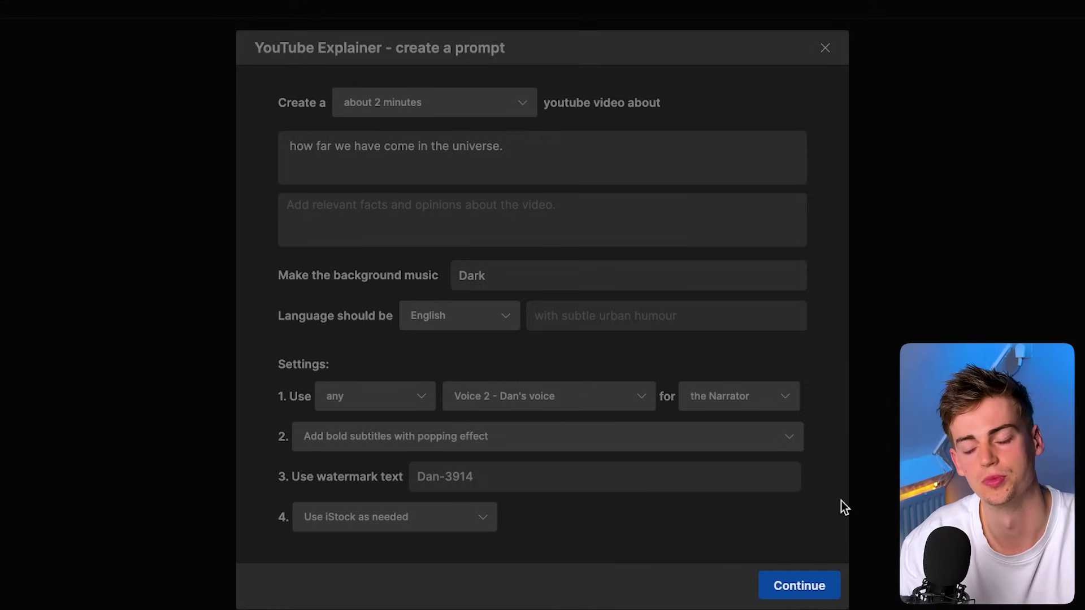
pyautogui.click(799, 586)
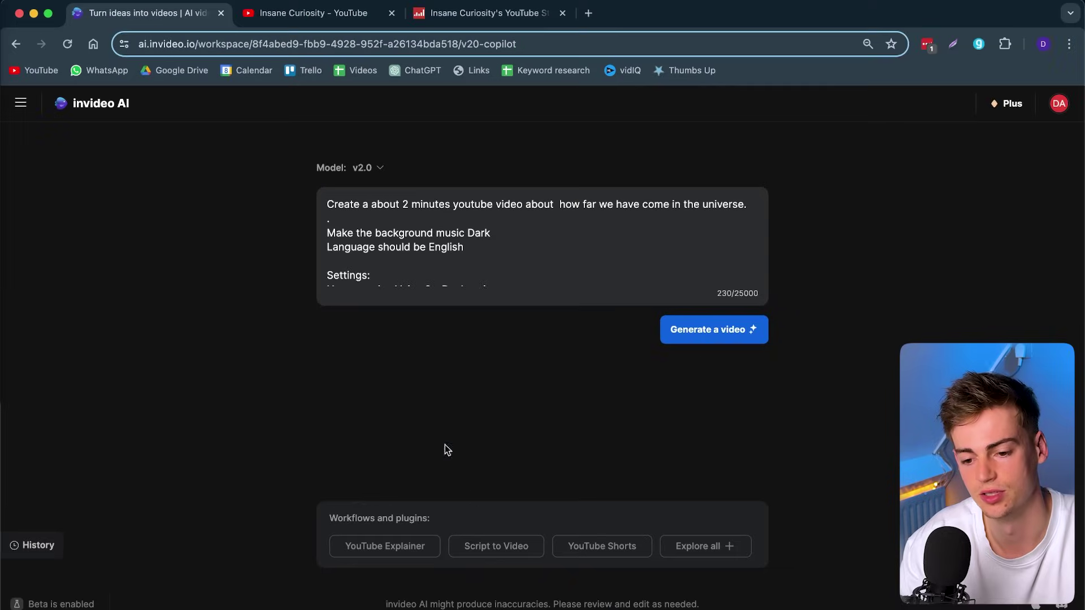
pyautogui.scroll(-3, 562, 240)
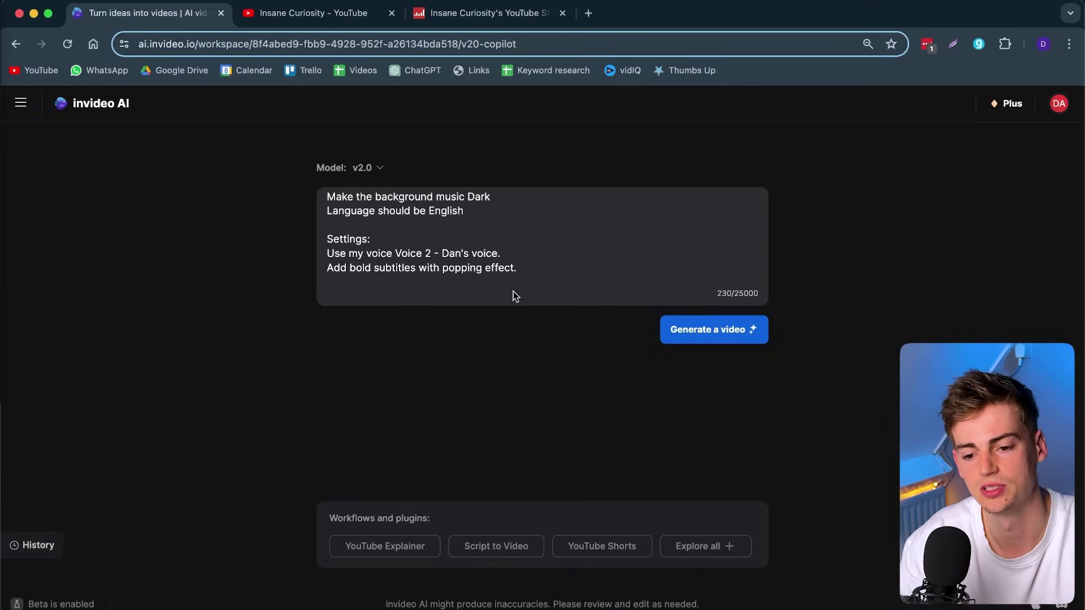
pyautogui.scroll(3, 525, 283)
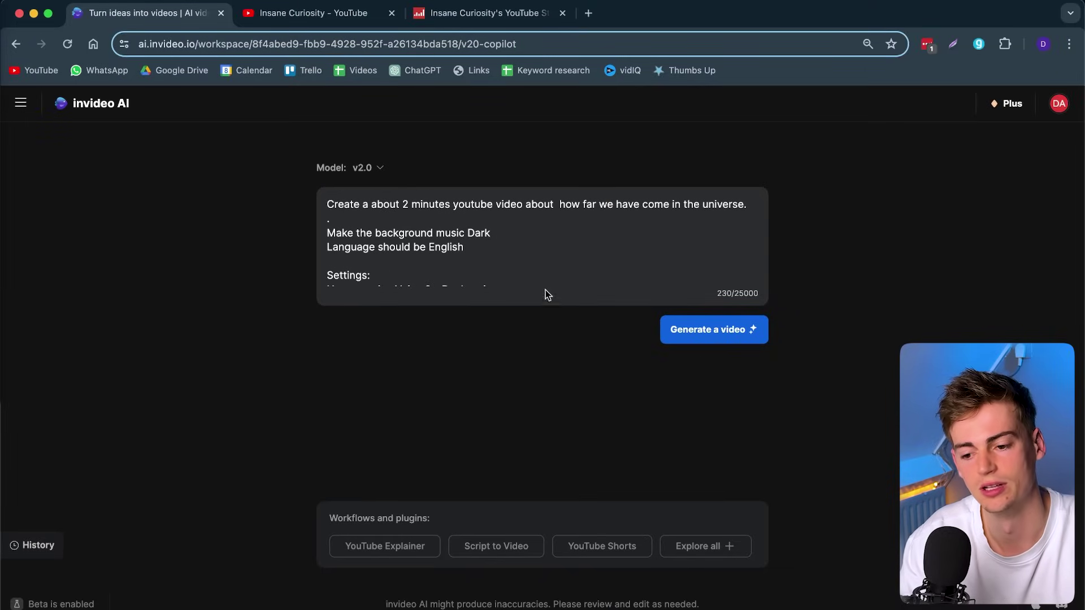
# - Generate the video with the audience Space enthusiasts, the look and feel Inspirational and the platform YouTube
pyautogui.click(730, 332)
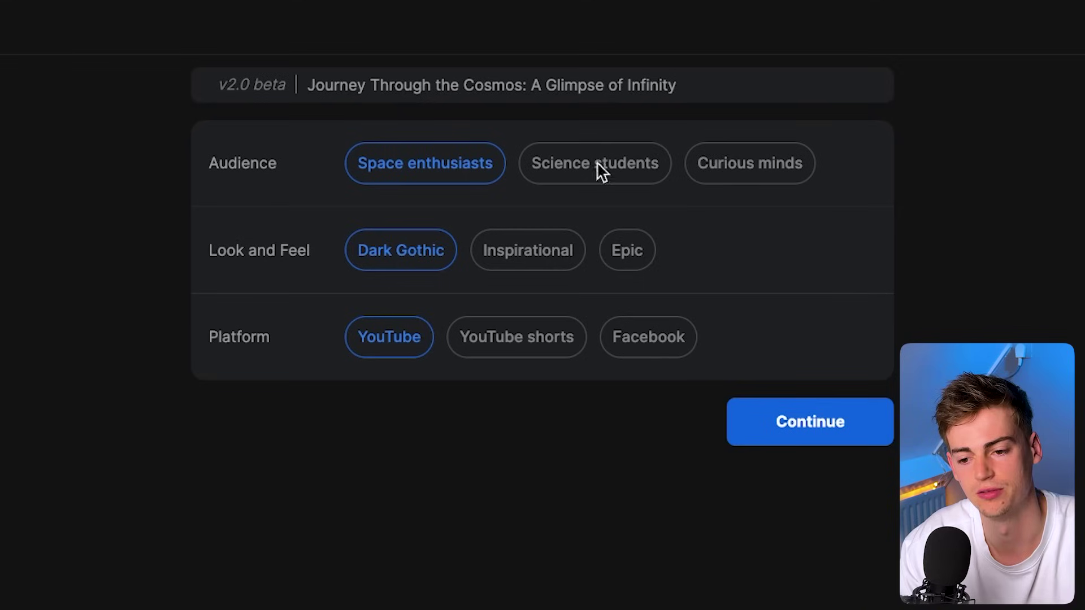
pyautogui.click(569, 174)
pyautogui.click(431, 170)
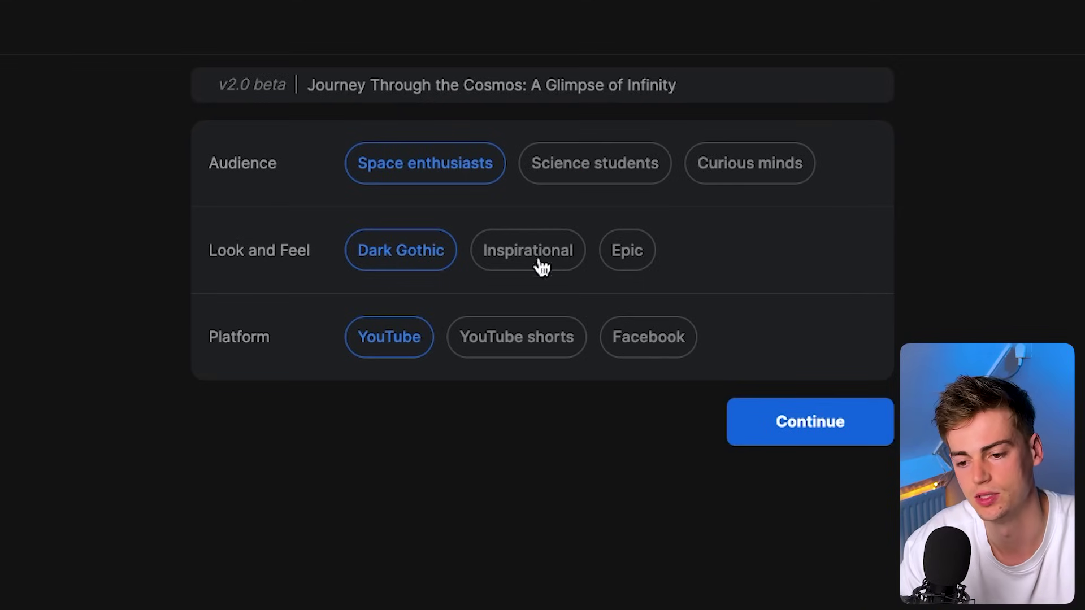
pyautogui.click(479, 255)
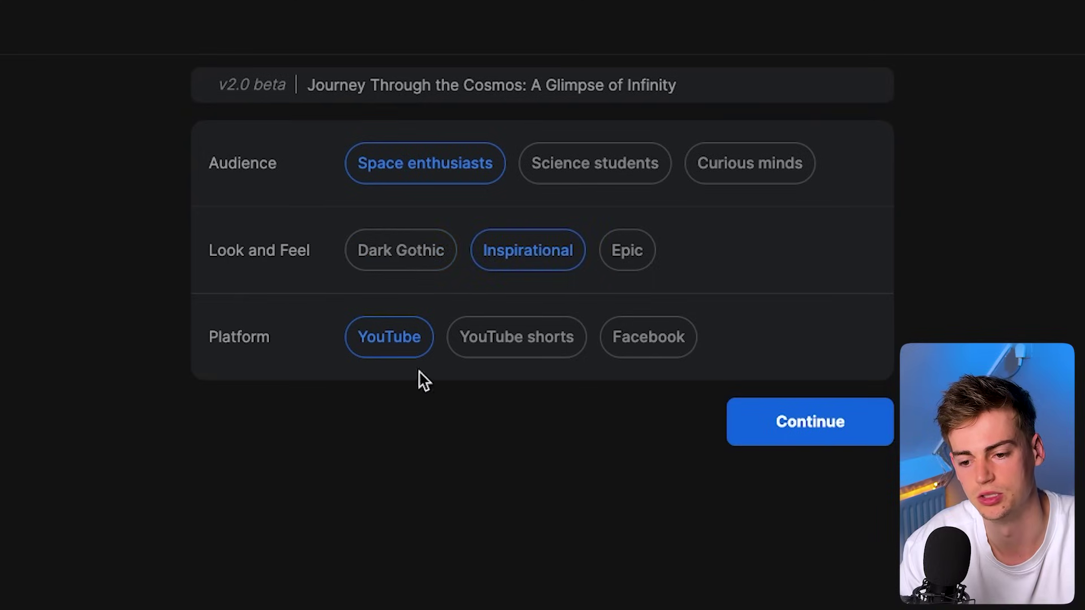
pyautogui.moveTo(268, 336); pyautogui.dragTo(388, 354)
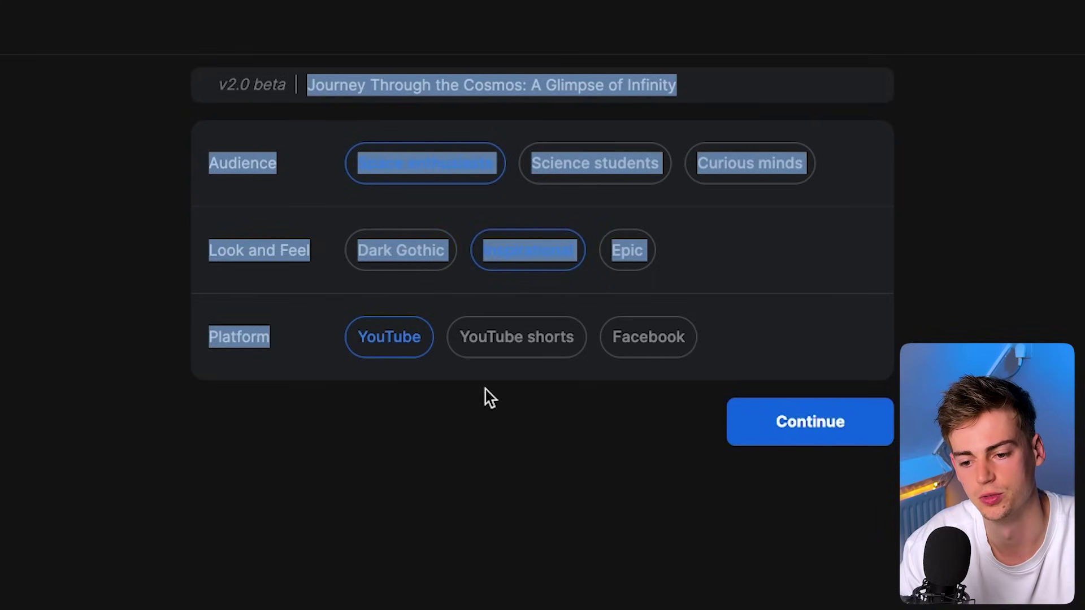
pyautogui.click(430, 300)
pyautogui.click(832, 440)
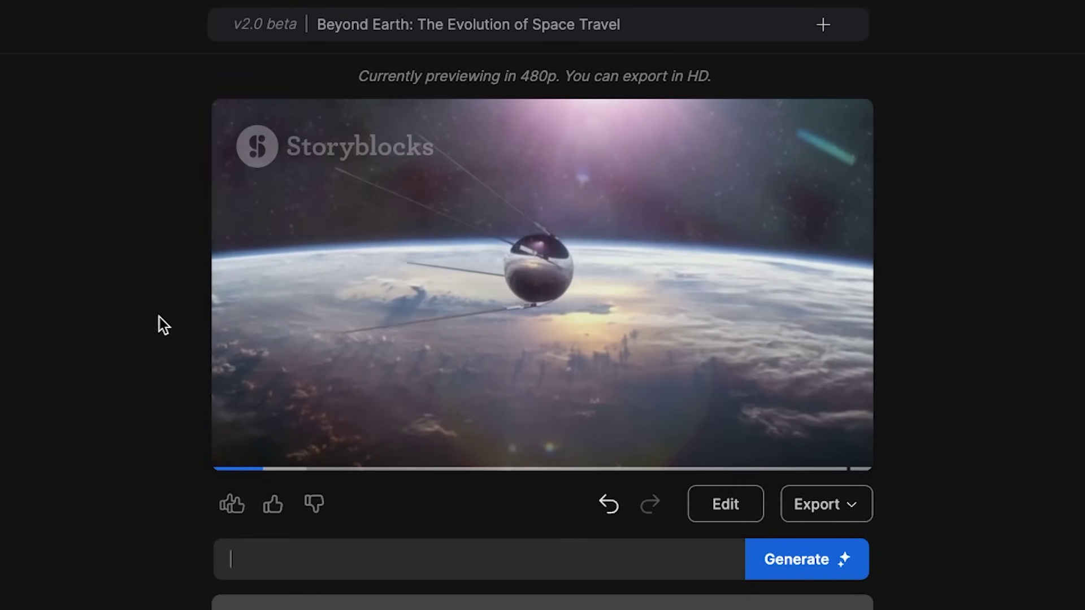
# - Pause the generated video's preview and look through its clips and media library in the media editor
pyautogui.click(236, 326)
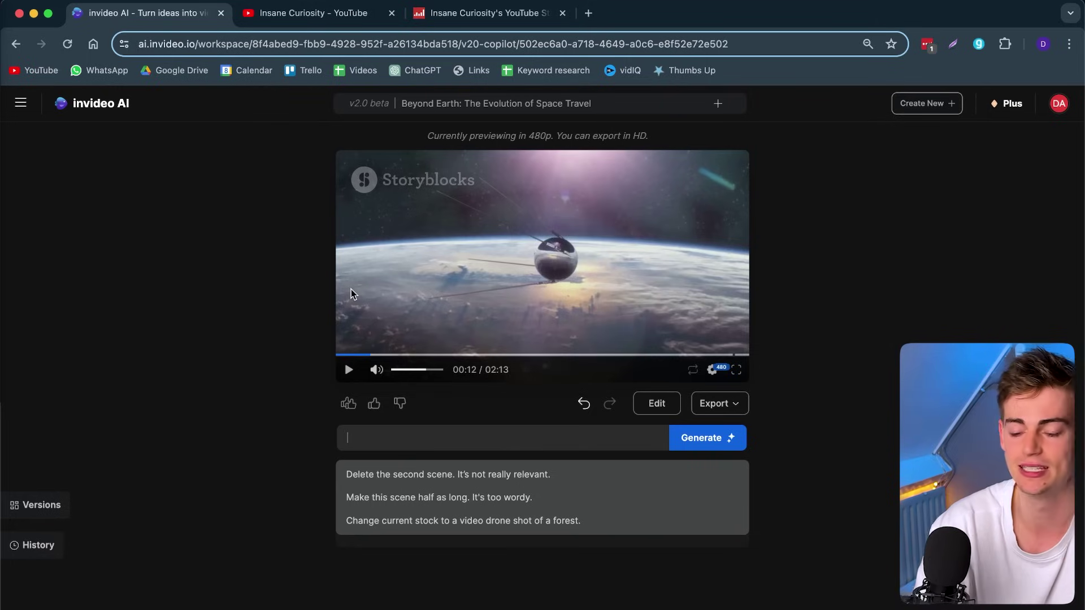
pyautogui.click(655, 404)
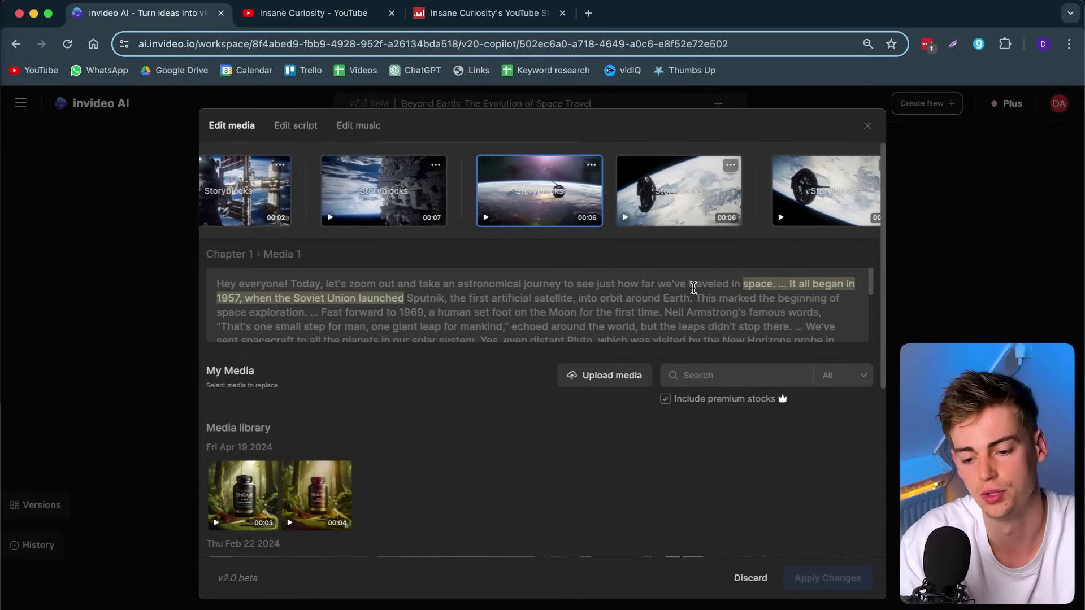
pyautogui.scroll(-1, 316, 303)
pyautogui.scroll(1, 450, 319)
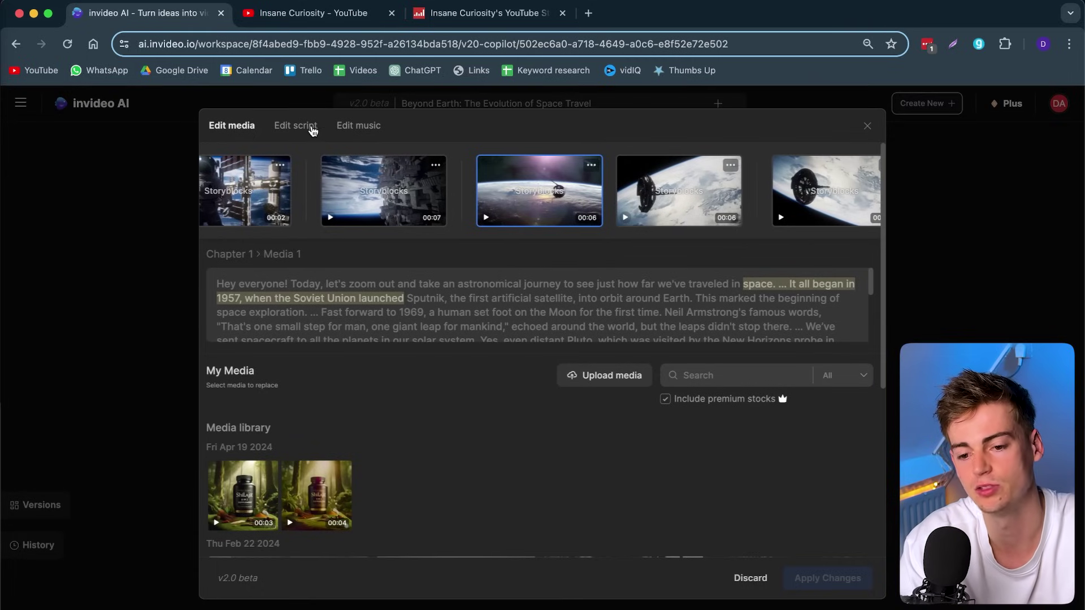
# - Review the generated video's script from the opening lines to the Voyager 1 section, and leave the editor without changes
pyautogui.click(288, 126)
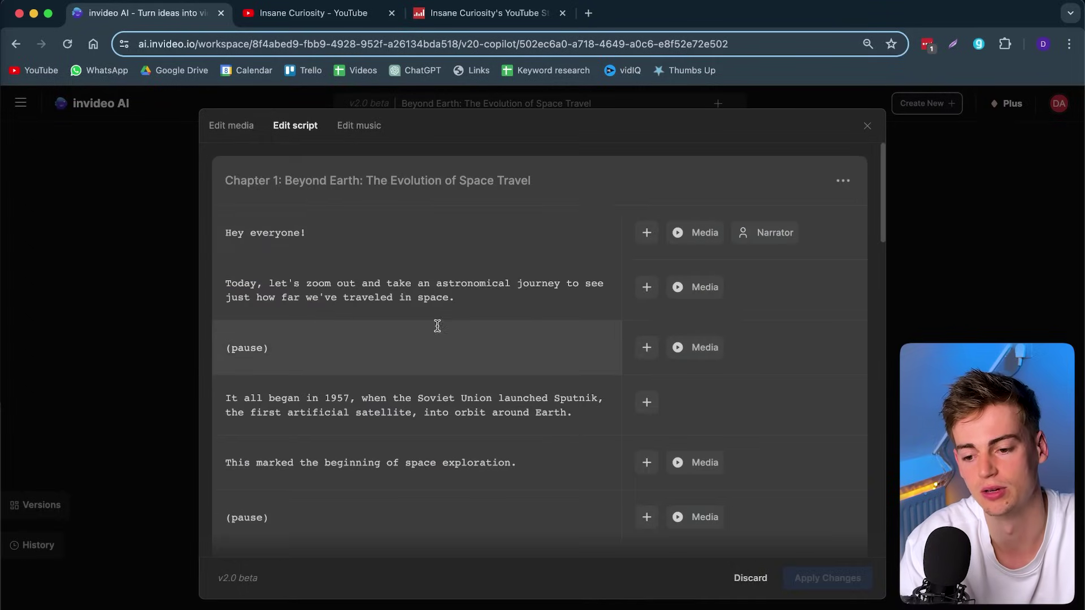
pyautogui.scroll(-10, 435, 322)
pyautogui.scroll(-4, 405, 270)
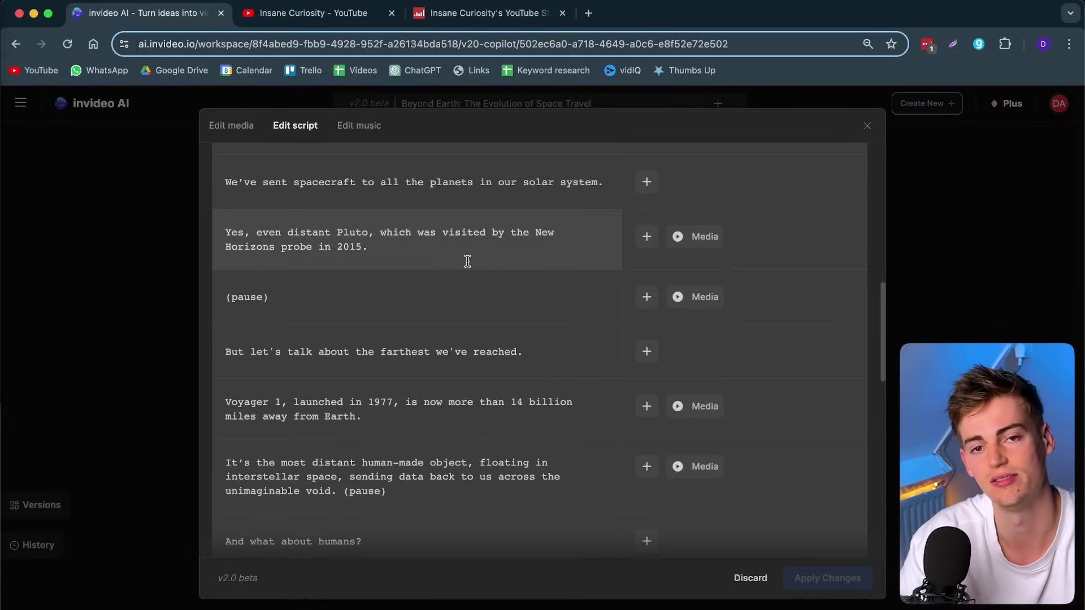
pyautogui.scroll(15, 452, 261)
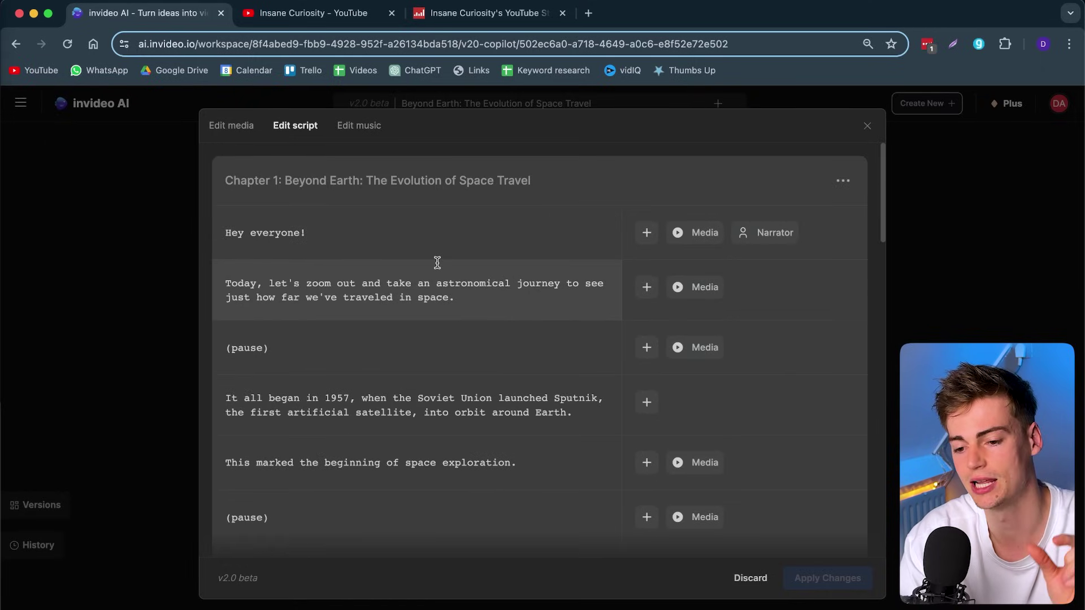
pyautogui.click(866, 127)
# - Enter the edit command "Rewrite the intro to something more funny" for the generated video
pyautogui.click(394, 437)
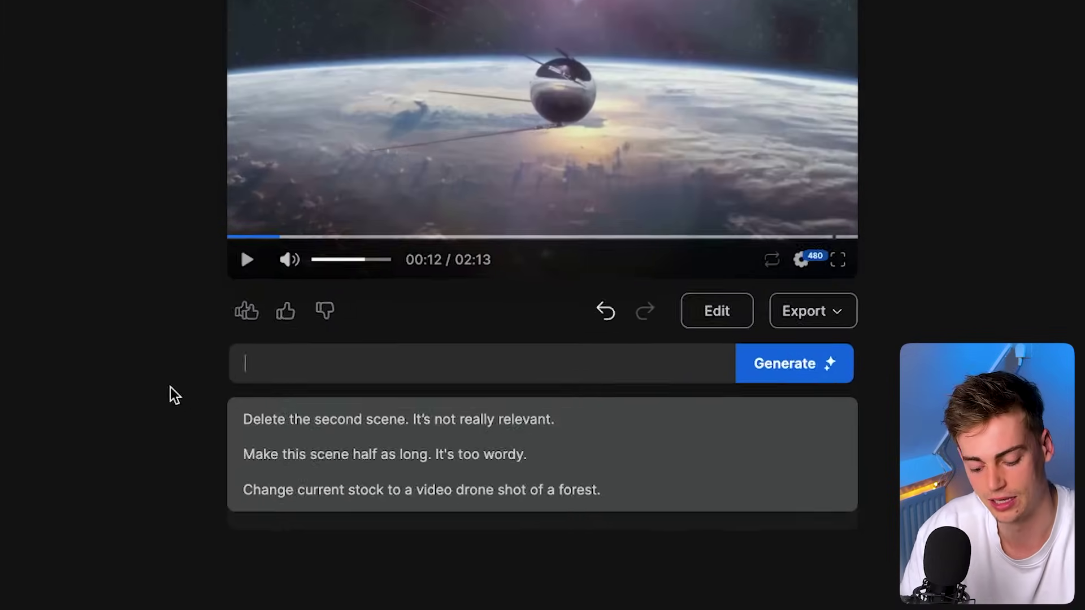
pyautogui.write('Rewrit')
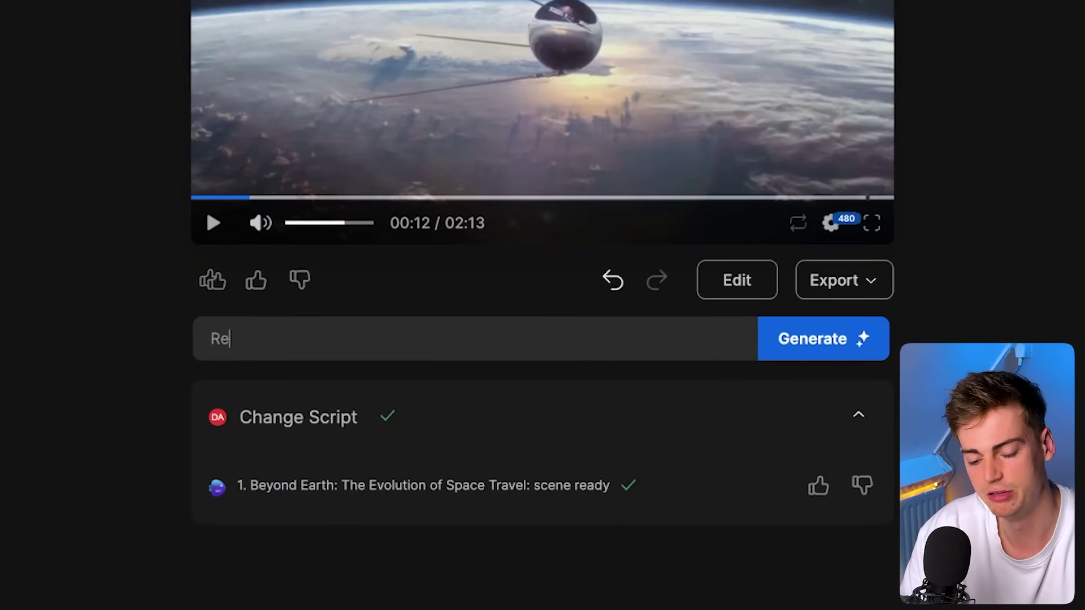
pyautogui.write('e the intro')
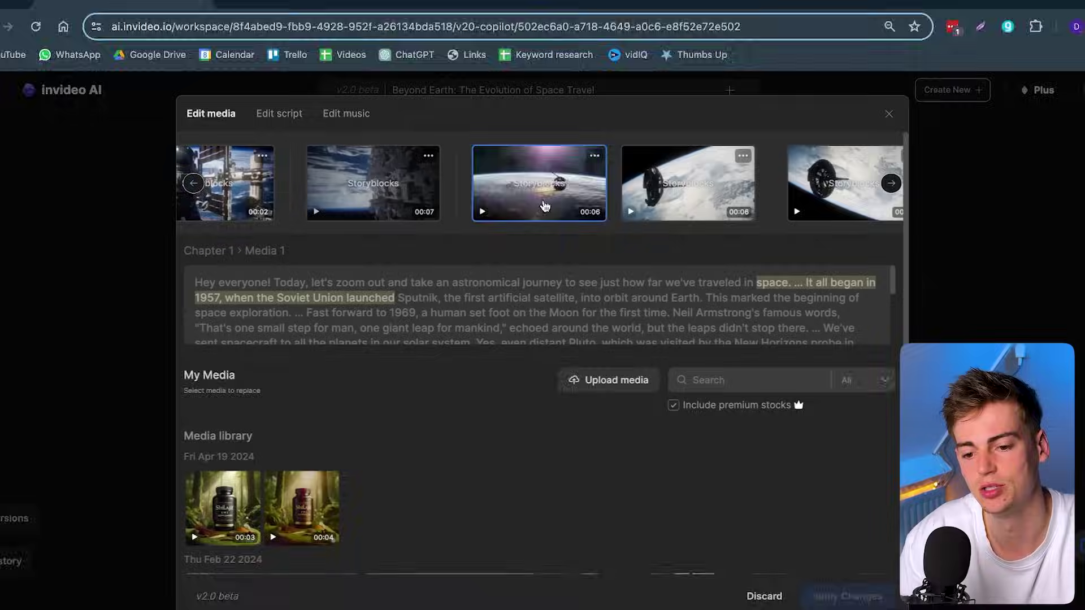
# - Select the 3-second satellite clip at "This marked the beginning of space" and search for "space", filtered to Video
pyautogui.click(890, 184)
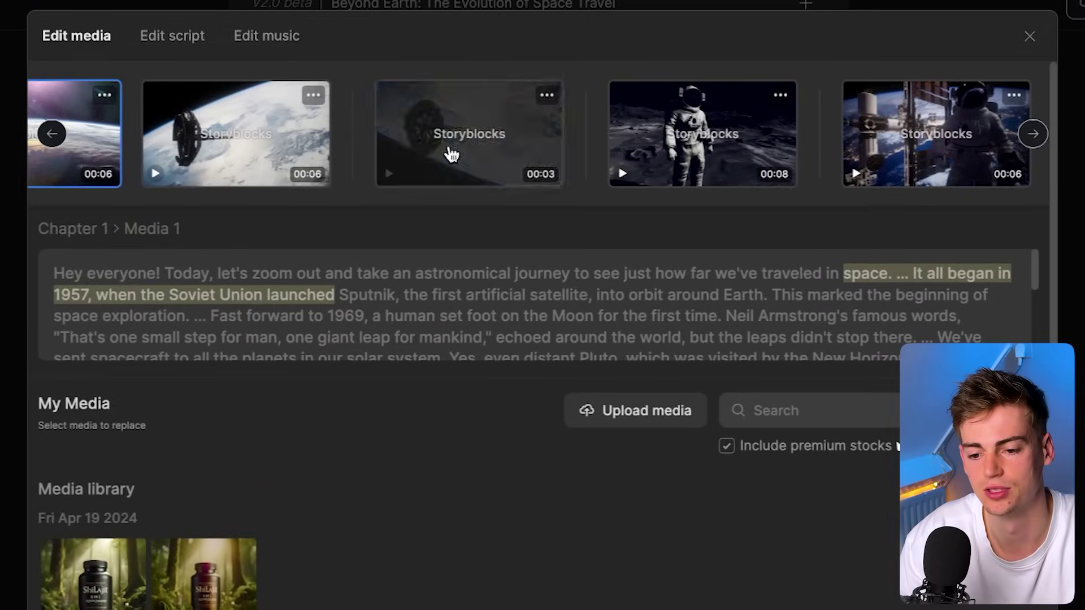
pyautogui.click(447, 150)
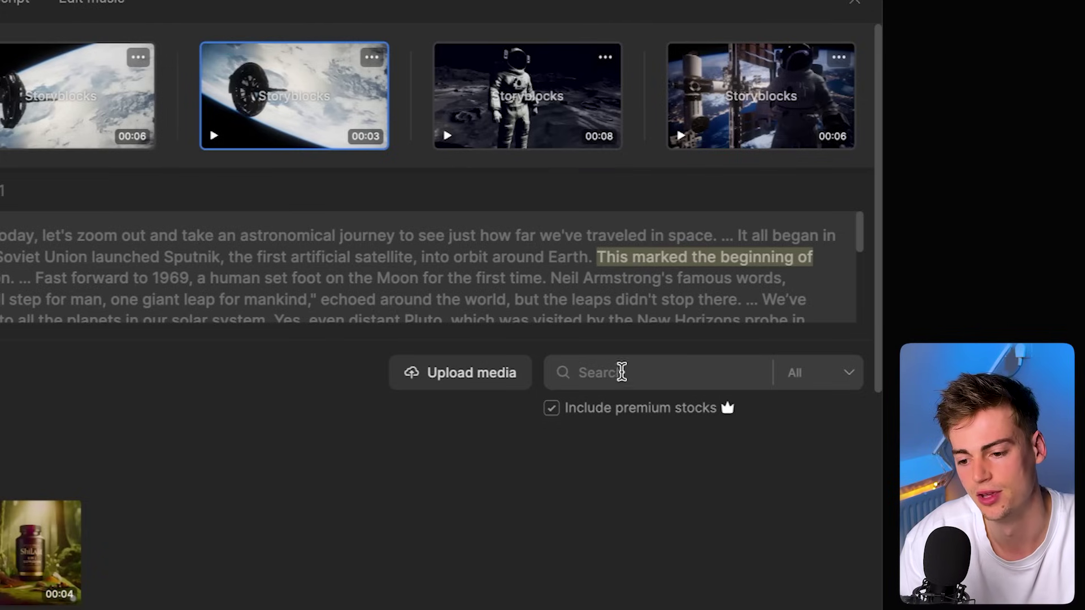
pyautogui.write('space')
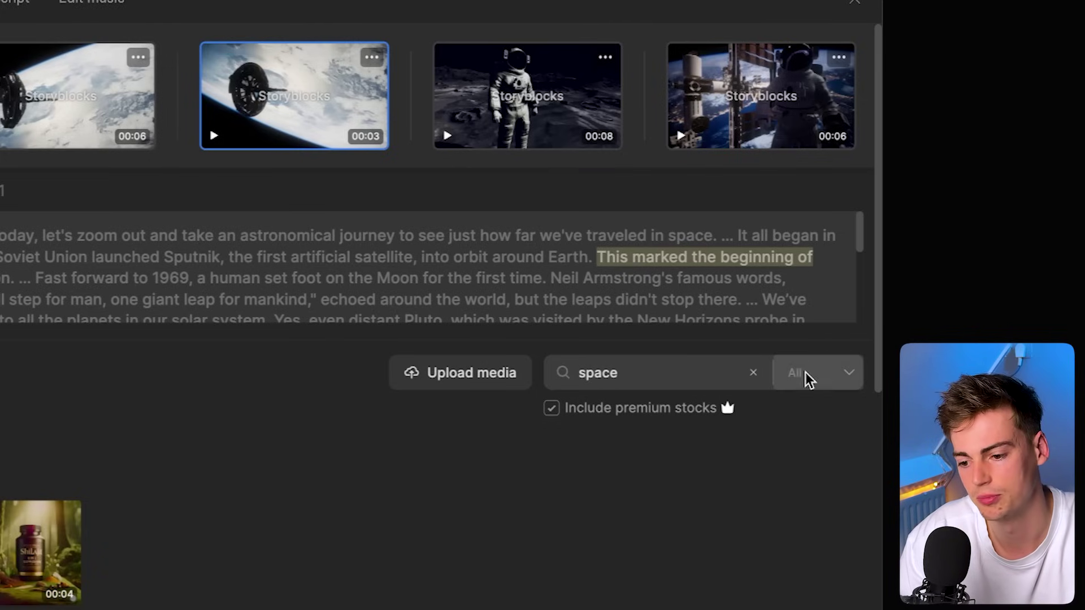
pyautogui.click(806, 379)
pyautogui.click(817, 475)
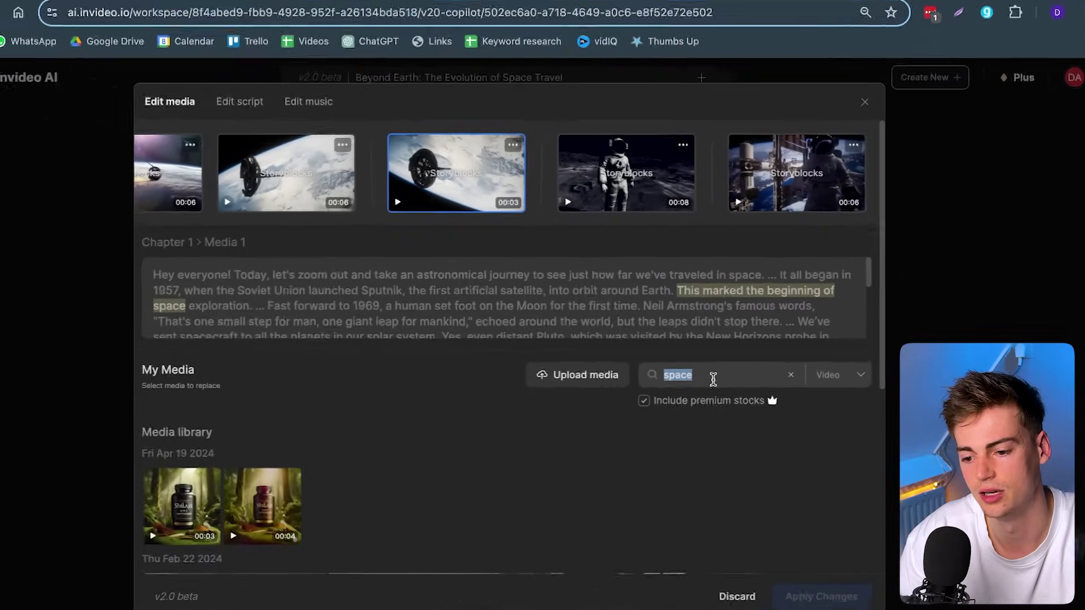
# - Replace the selected clip with the 7-second orange iStock astronaut video and apply the changes
pyautogui.scroll(-1, 465, 419)
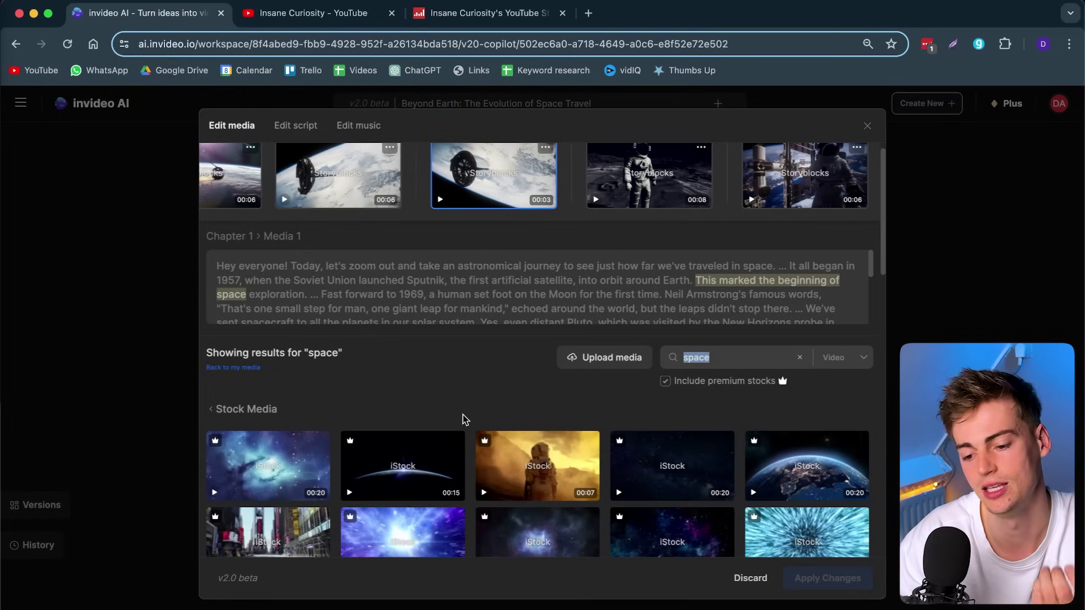
pyautogui.scroll(-5, 464, 420)
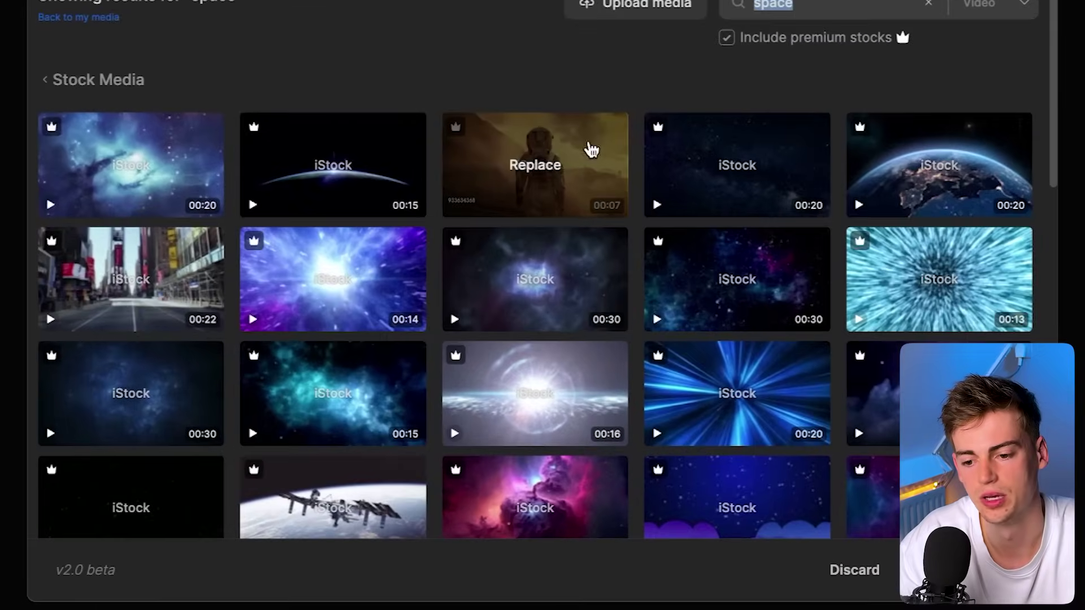
pyautogui.click(539, 172)
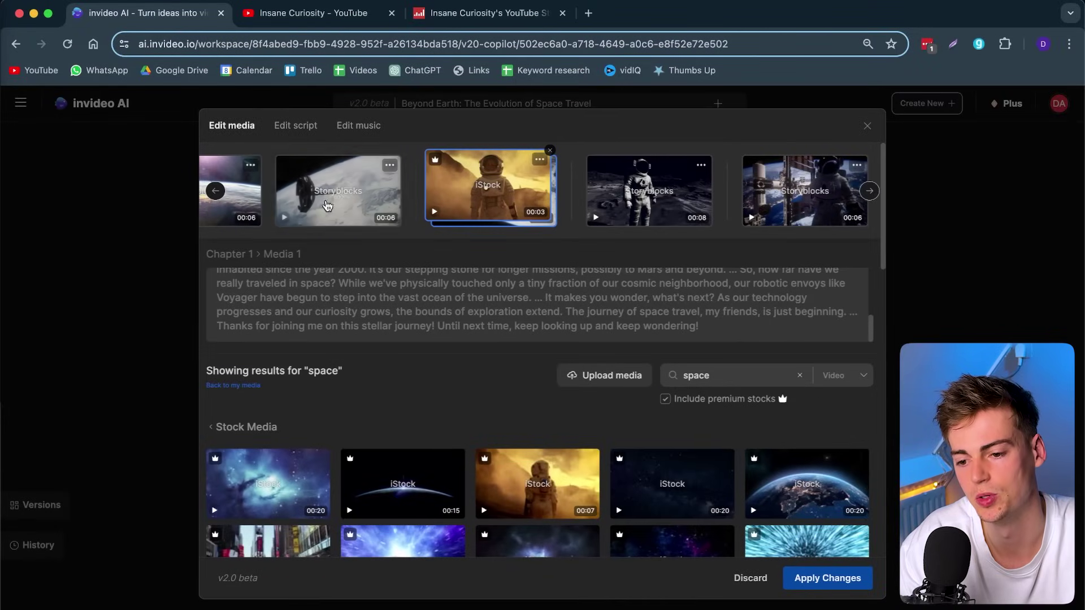
pyautogui.click(828, 578)
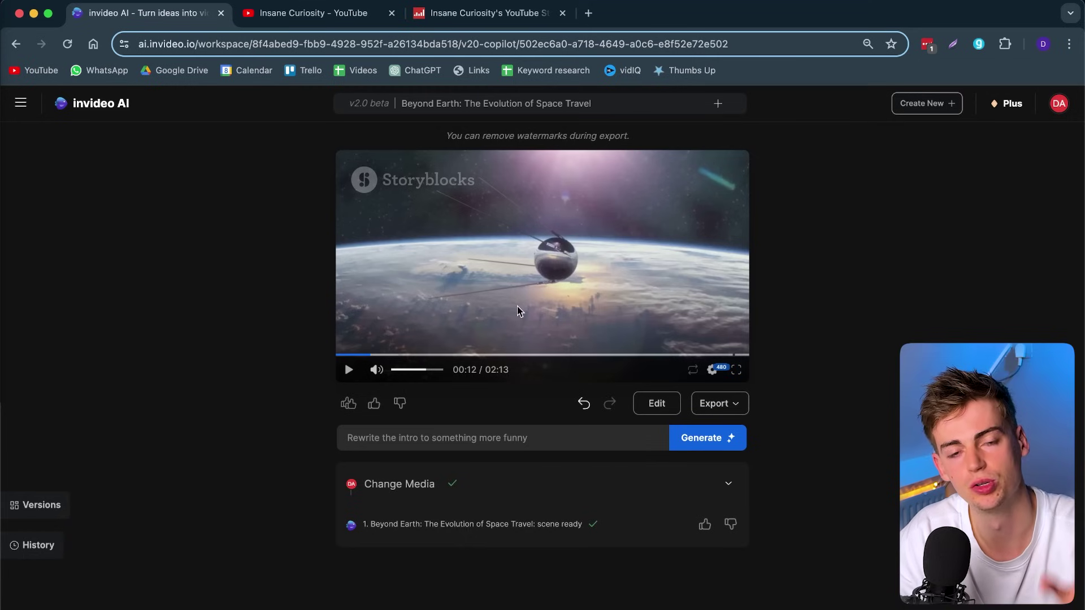
# - Look at the option for uploading own media in the media editor and cancel without choosing a file
pyautogui.click(655, 402)
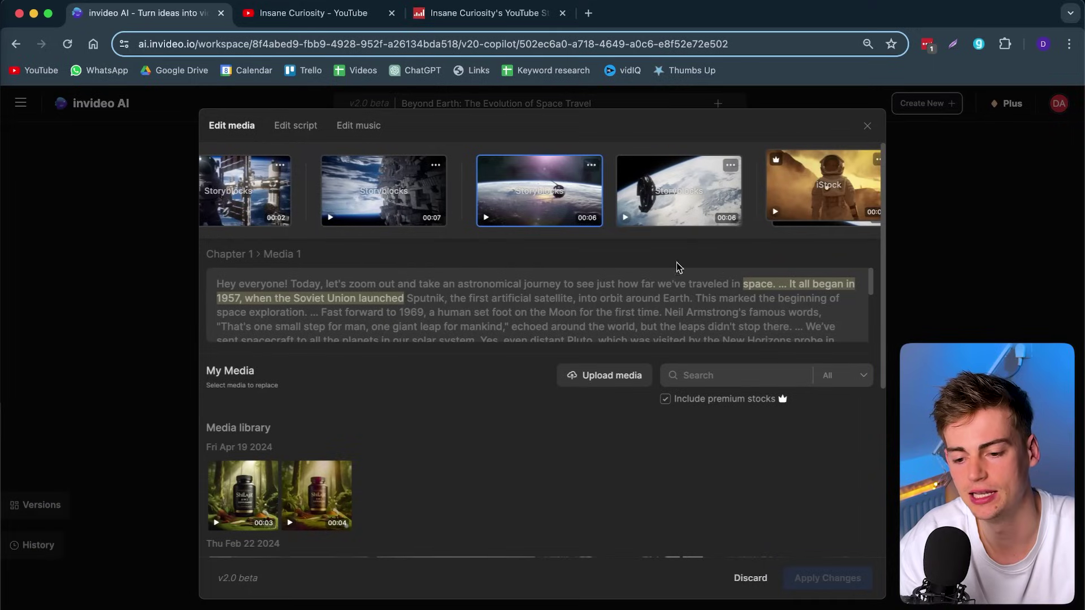
pyautogui.click(587, 378)
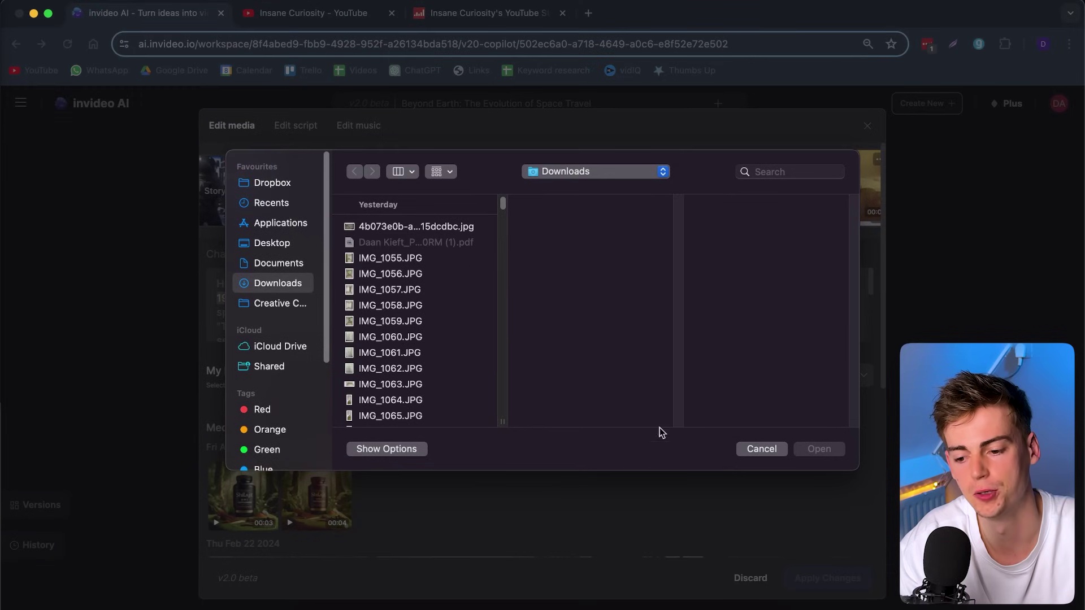
pyautogui.click(761, 449)
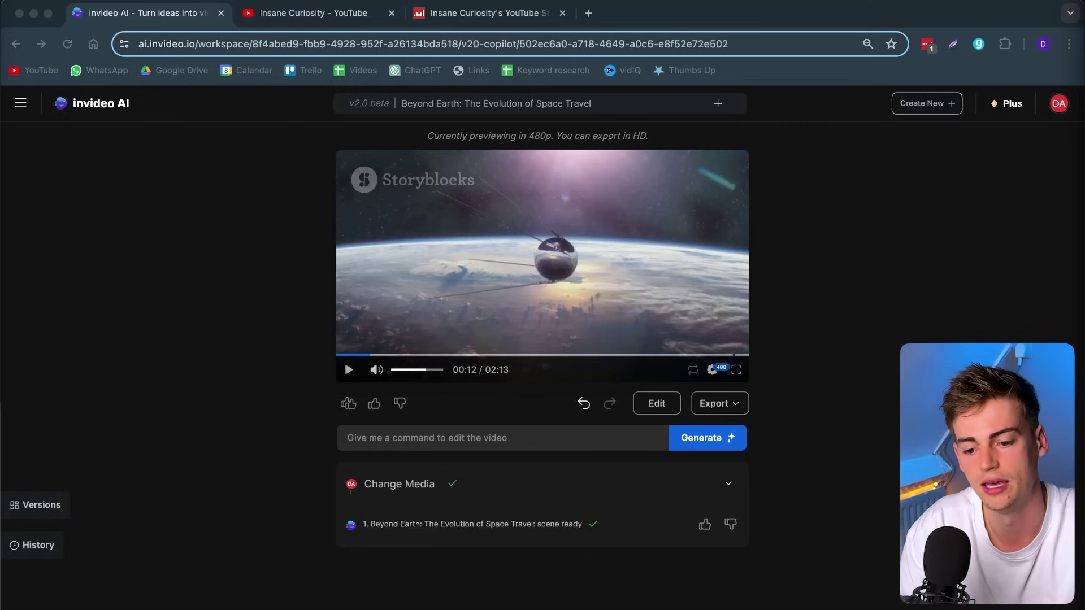
# - Generate a version with the script and voice-over language changed to Spanish, using the cloned voice in Spanish
pyautogui.click(443, 436)
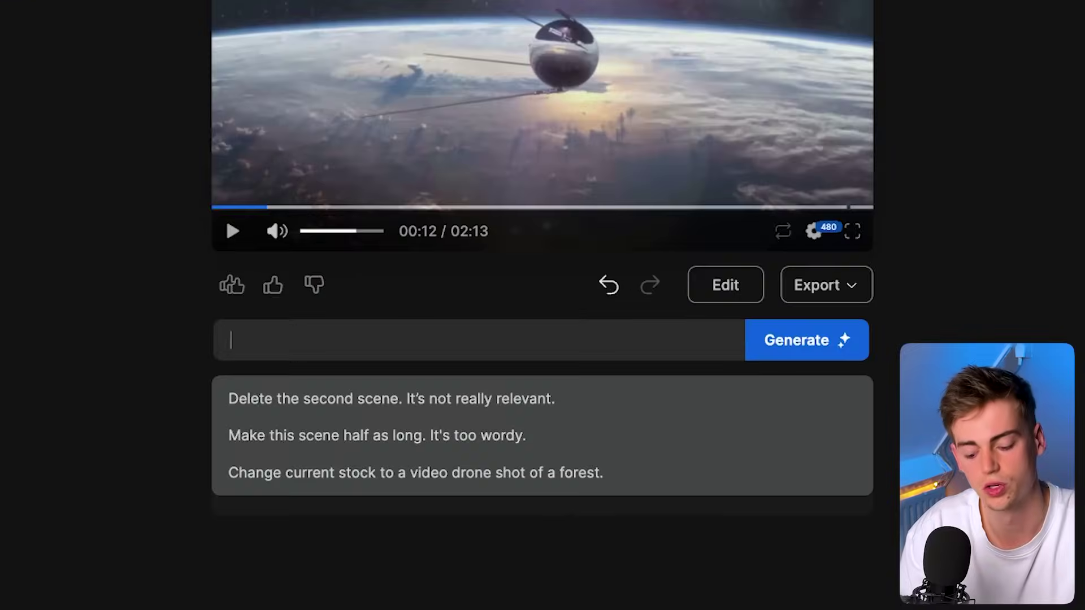
pyautogui.write('change the scri[t')
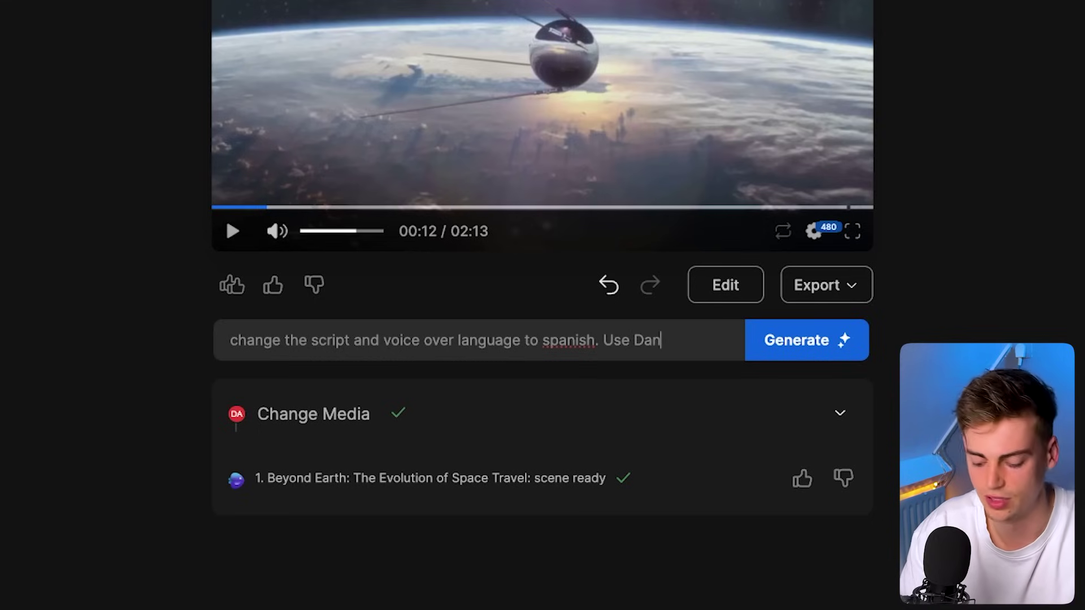
pyautogui.write('n spanish')
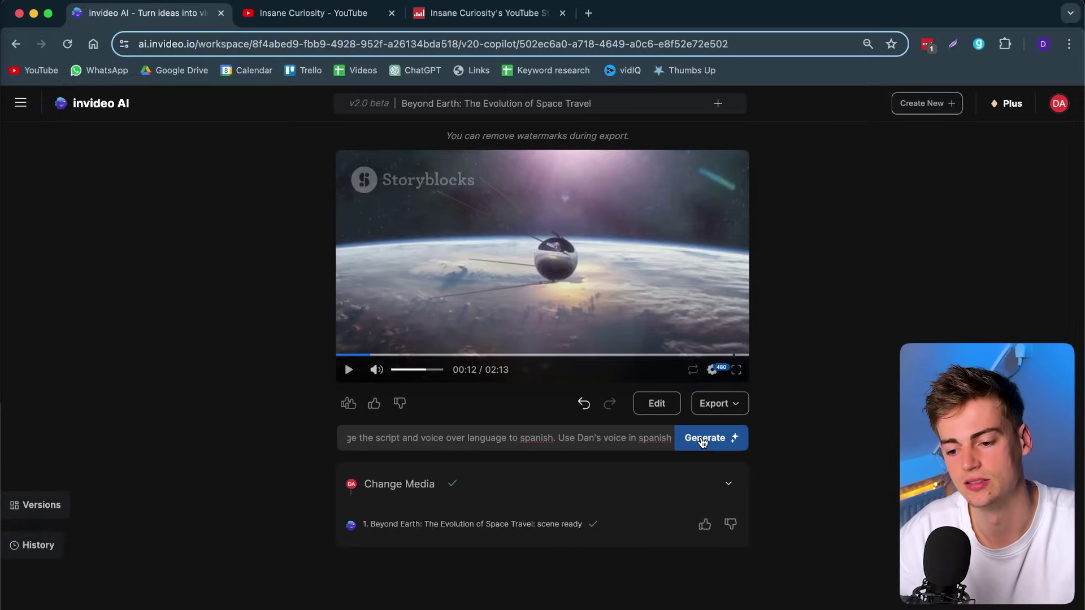
pyautogui.click(721, 443)
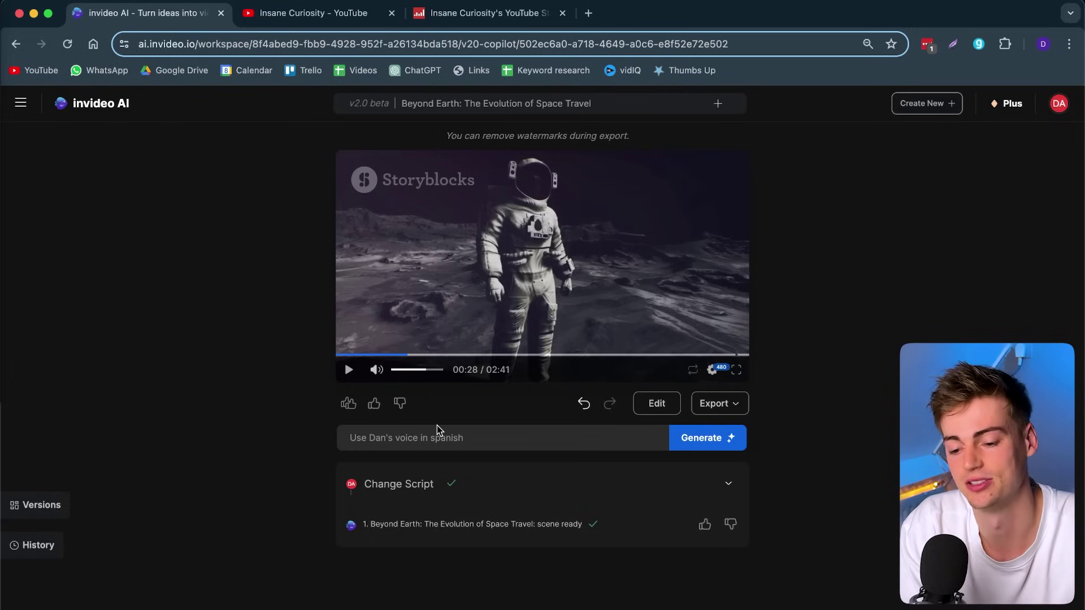
# - Undo the Spanish script and voice-over edits, going back to the version with the replaced media
pyautogui.click(585, 404)
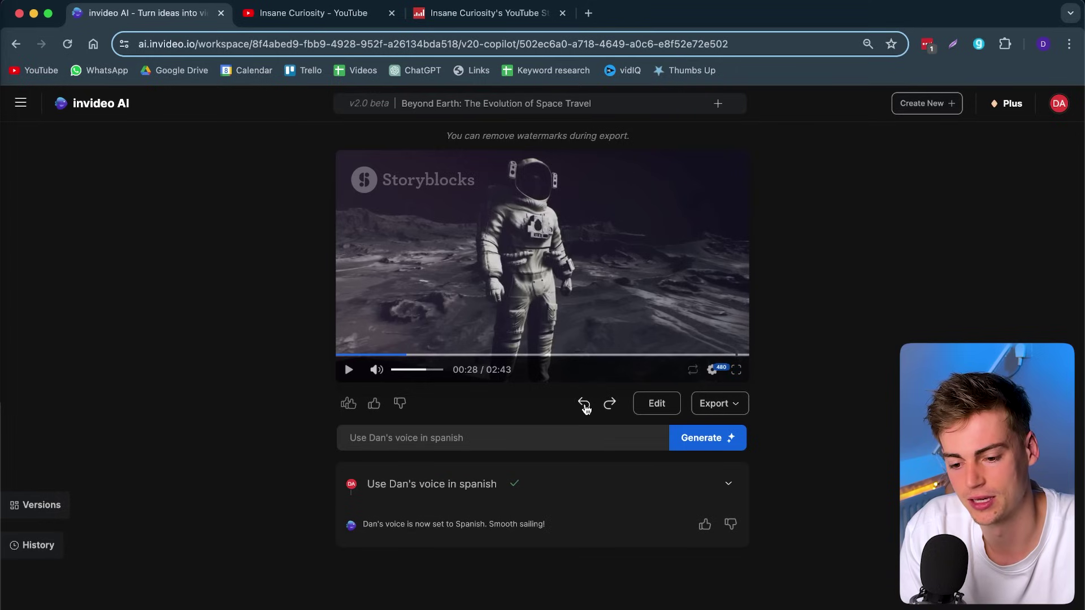
pyautogui.click(583, 404)
pyautogui.click(583, 404)
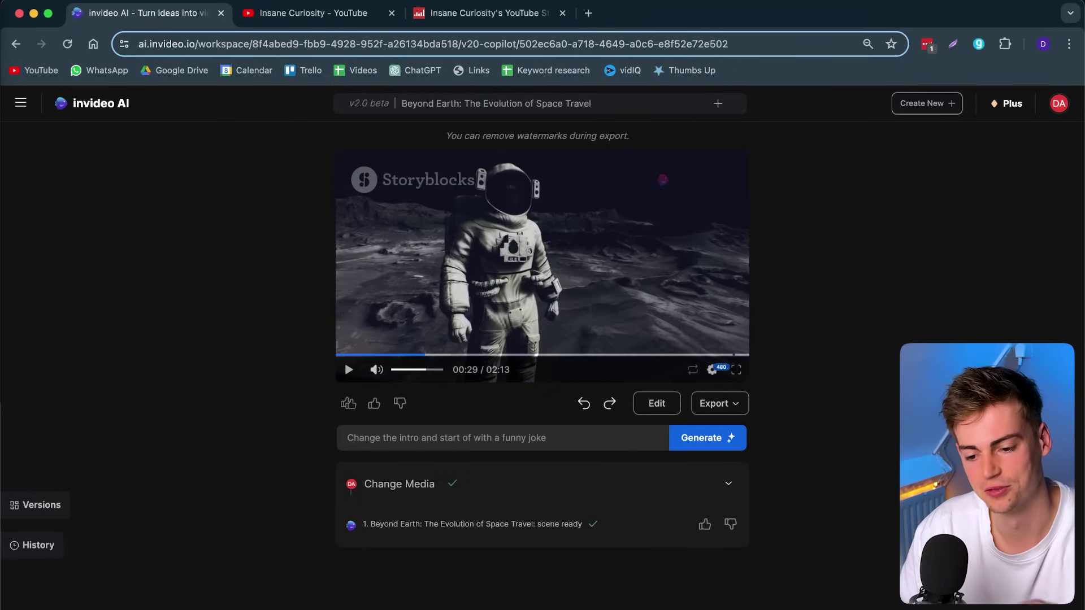
# - Generate the edit "Change the intro and start of with a funny joke" and play the new intro
pyautogui.press('Return')
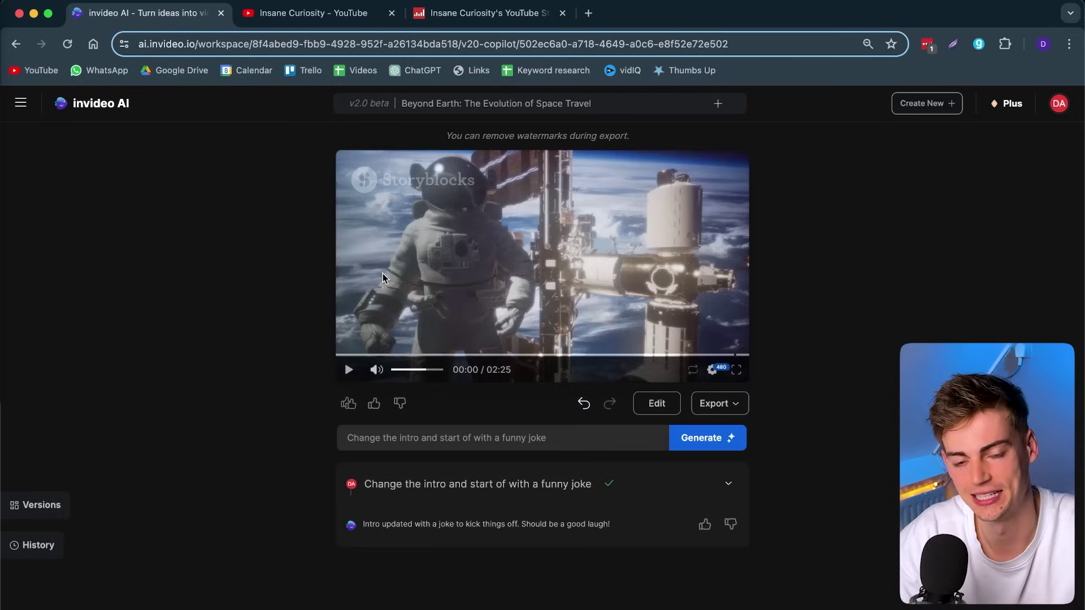
pyautogui.click(507, 226)
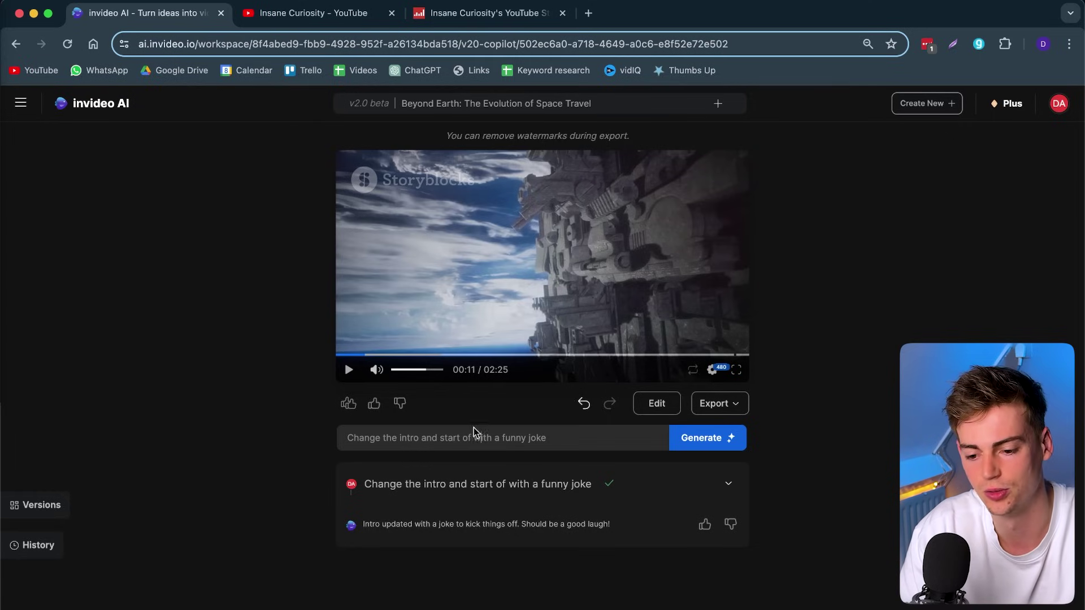
# - Replace the edit command with "add in subtitles" and generate the new version of the video
pyautogui.tripleClick(515, 435)
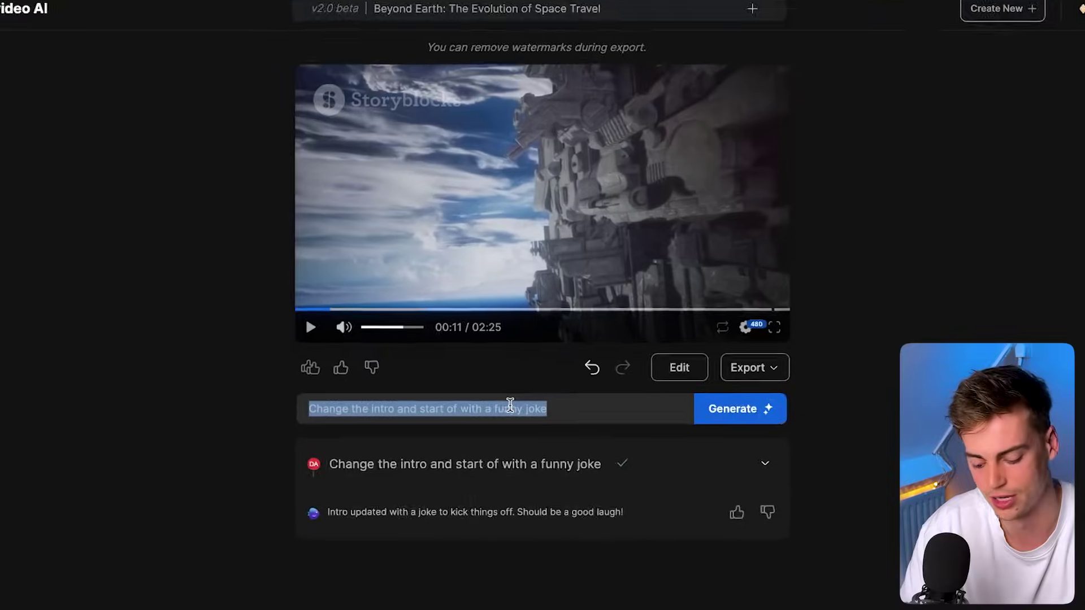
pyautogui.write('add in subtitles')
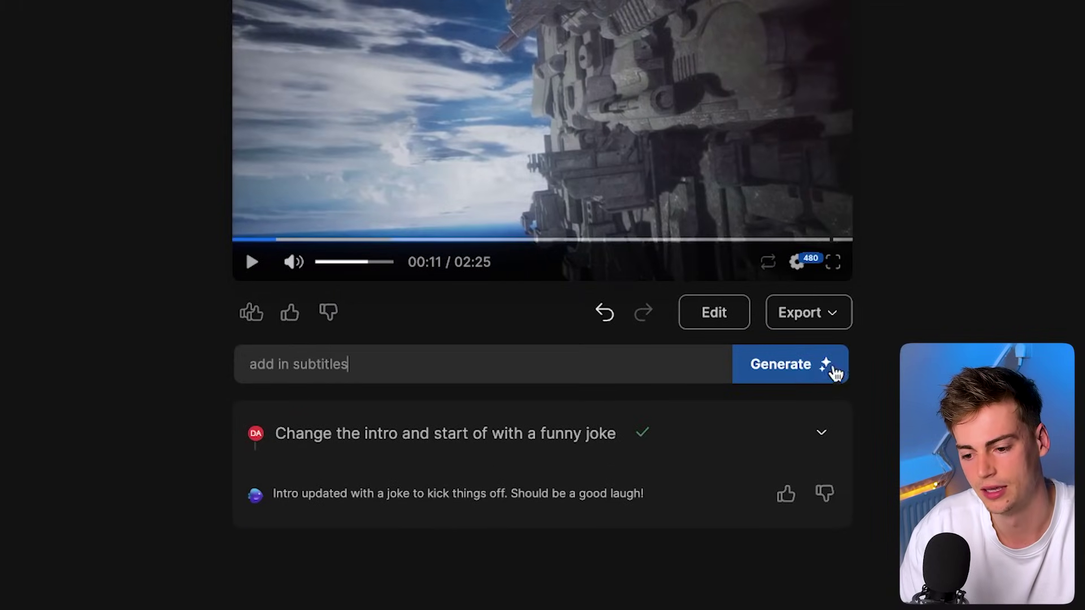
pyautogui.click(803, 376)
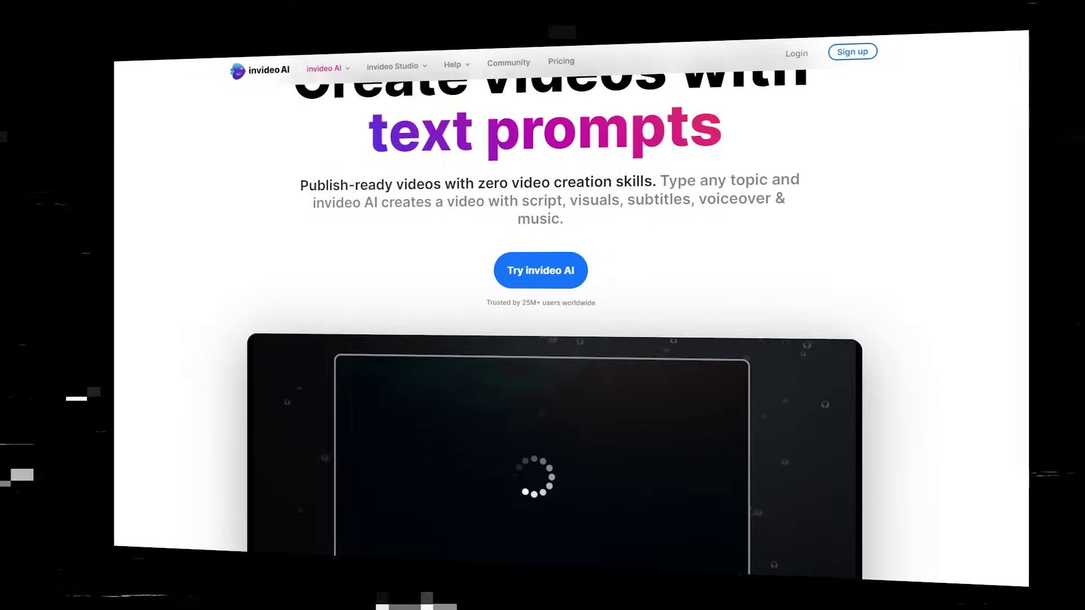
pyautogui.scroll(-5, 802, 552)
pyautogui.scroll(-8, 534, 249)
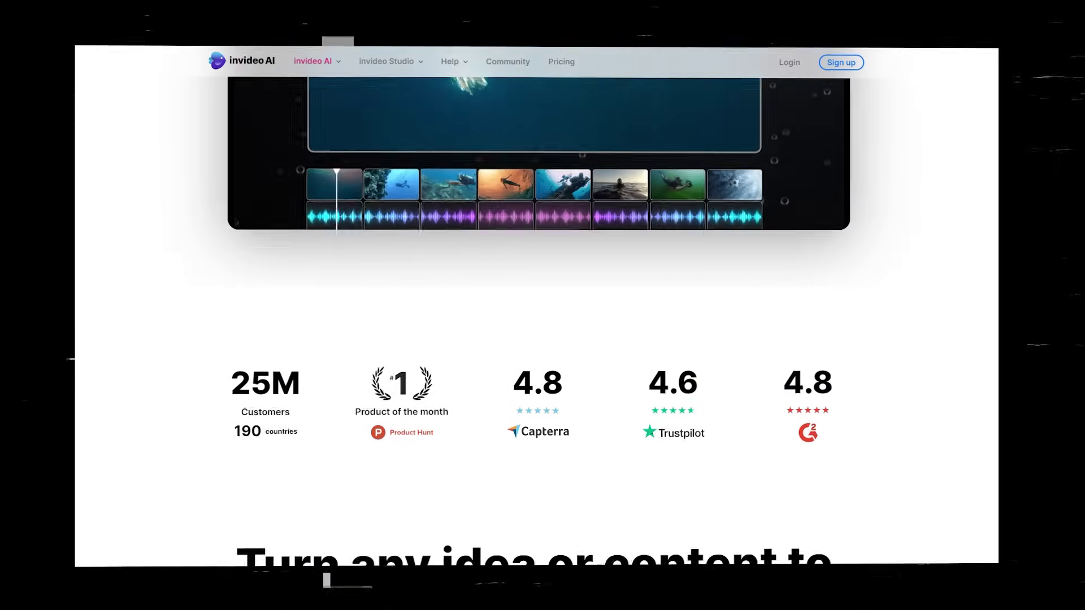
pyautogui.scroll(-5, 542, 305)
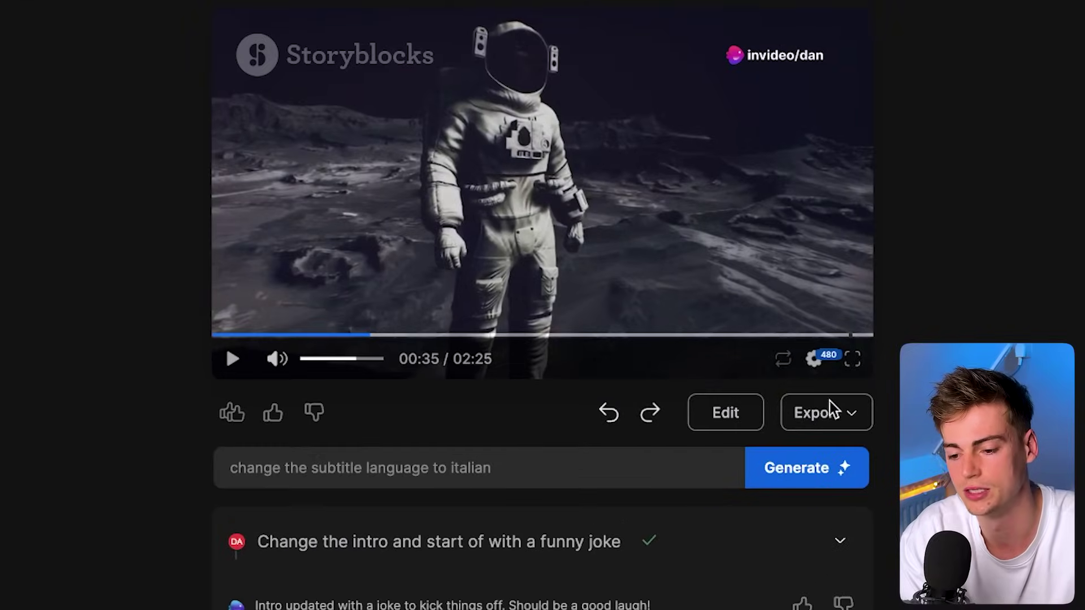
# - Start a video export of the funny-joke version and open its watermark, branding and resolution settings
pyautogui.click(725, 408)
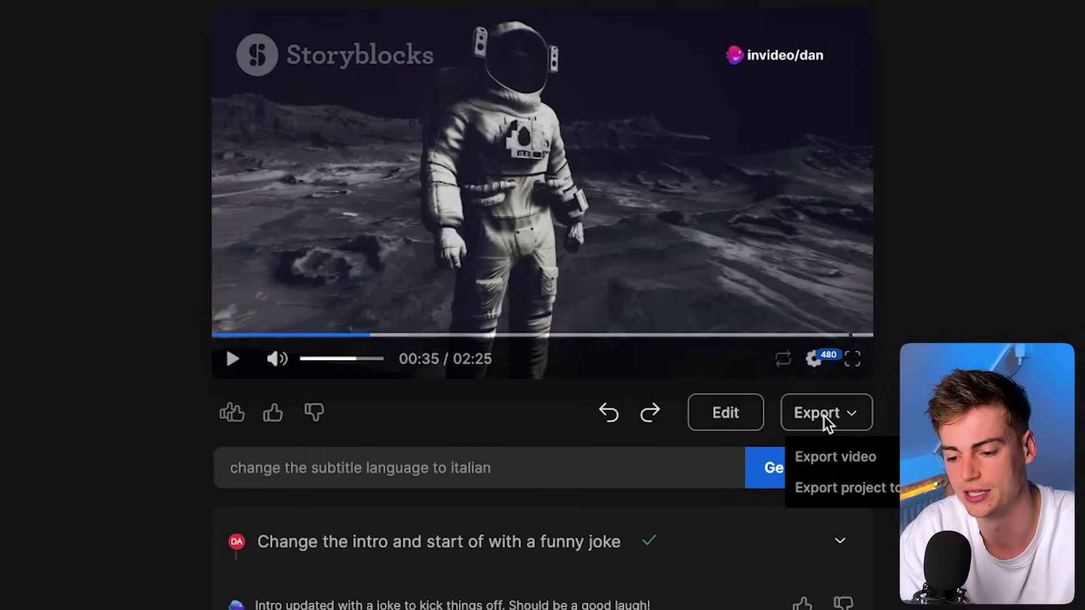
pyautogui.click(840, 458)
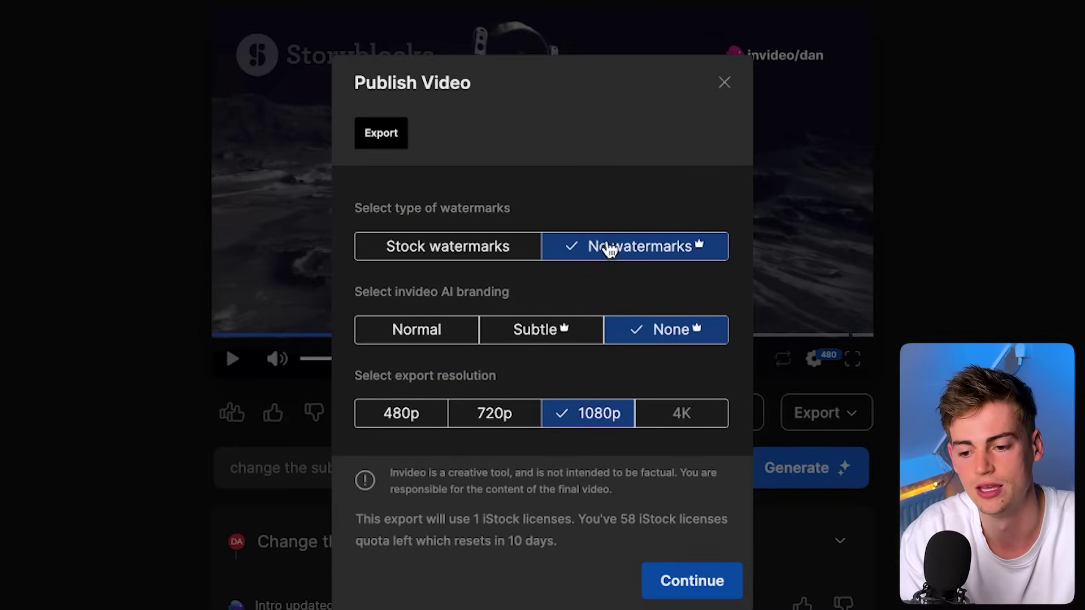